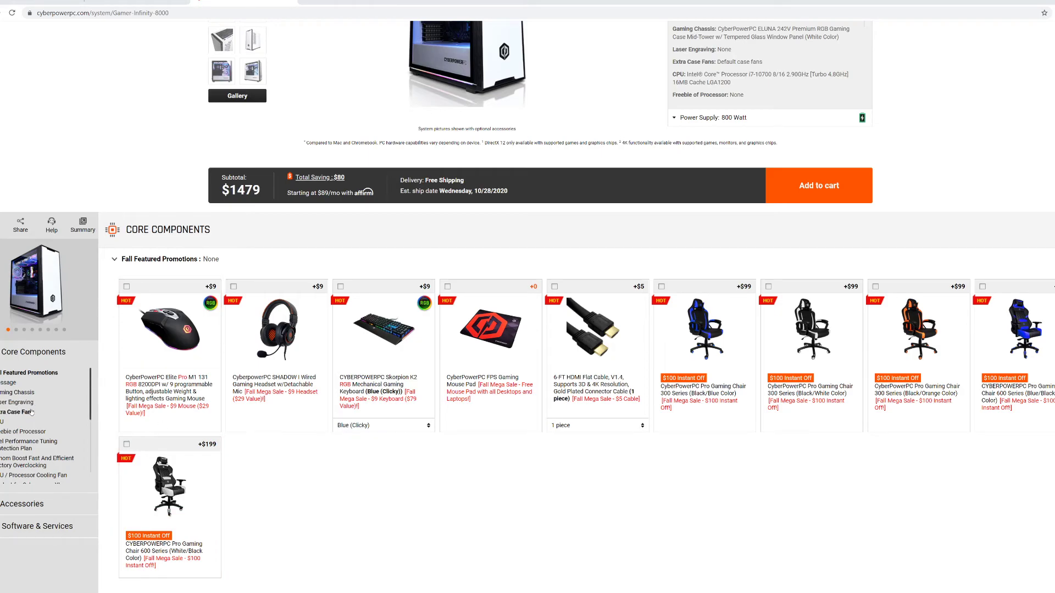
Step: Jump to the CPU section and zoom the page out to browse the processor choices
{"action": "left_click", "coordinate": [8, 422]}
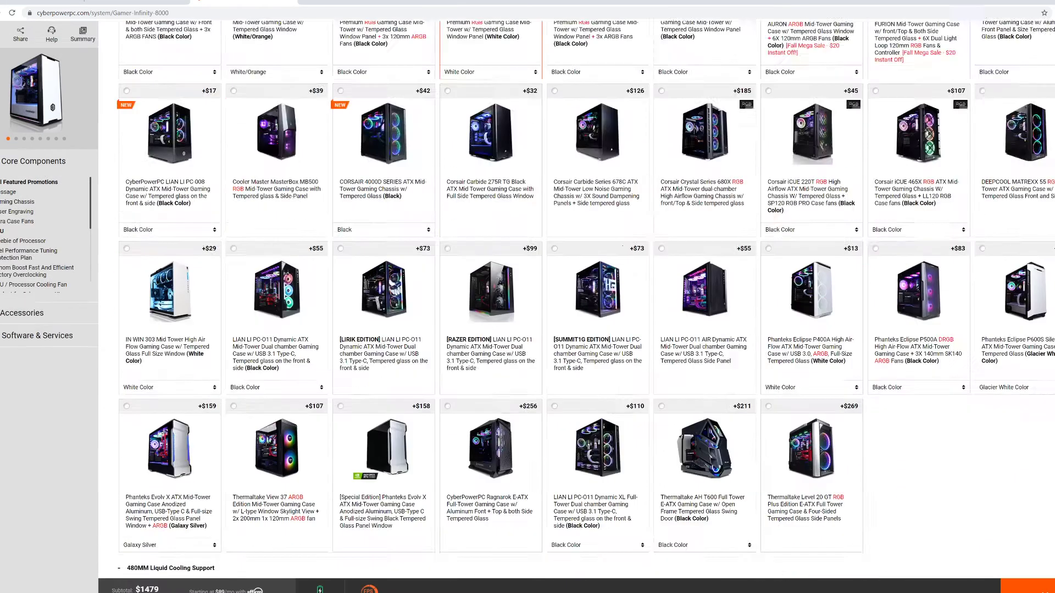
{"action": "scroll", "coordinate": [486, 290], "scroll_direction": "up", "scroll_amount": 2}
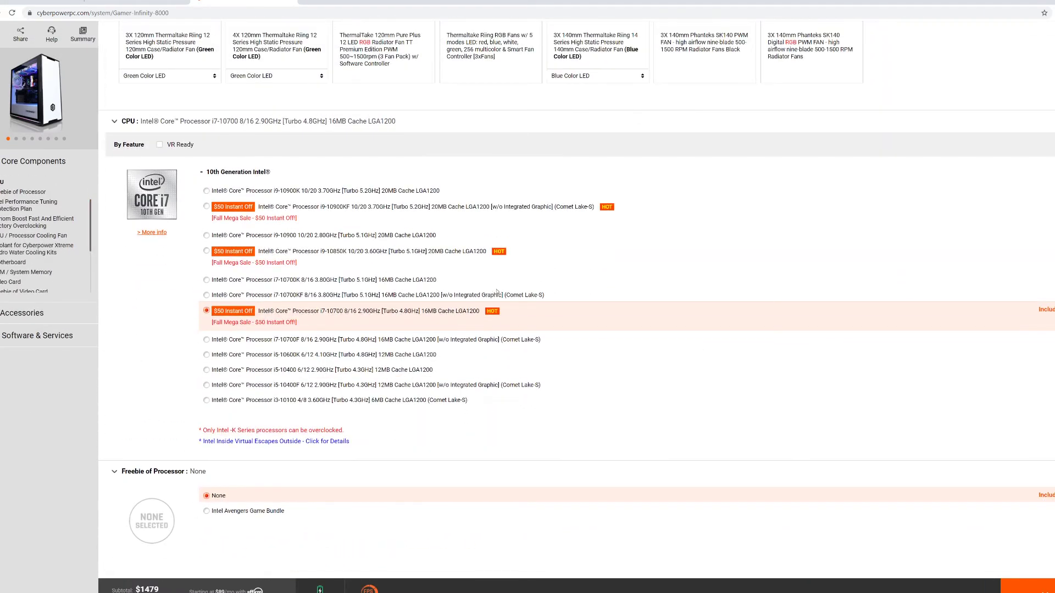
{"action": "scroll", "coordinate": [487, 290], "scroll_direction": "up", "scroll_amount": 2, "text": "ctrl"}
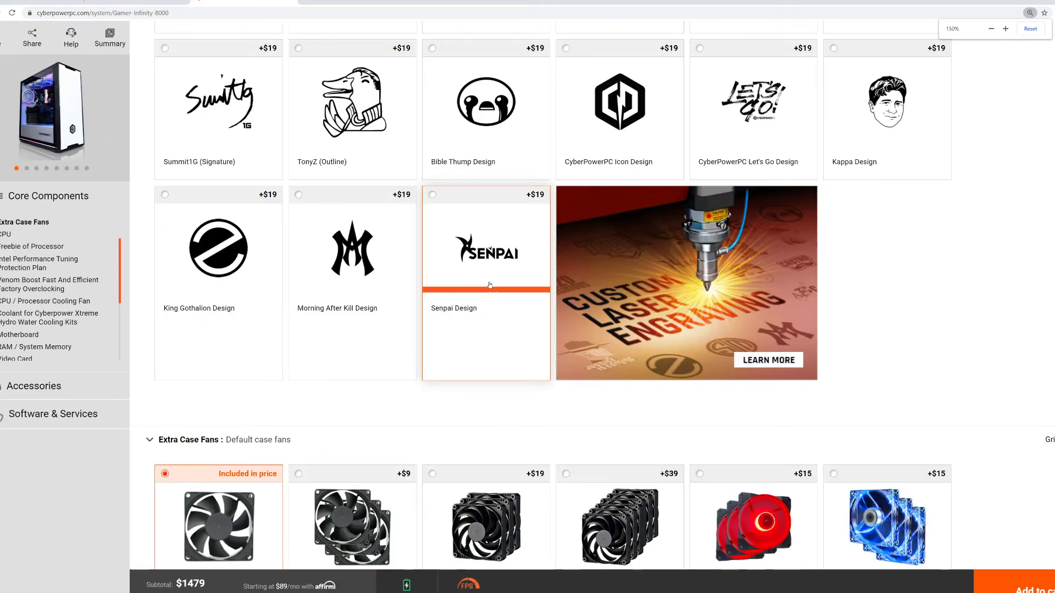
{"action": "scroll", "coordinate": [492, 284], "scroll_direction": "down", "scroll_amount": 2, "text": "ctrl"}
{"action": "scroll", "coordinate": [492, 283], "scroll_direction": "down", "scroll_amount": 10}
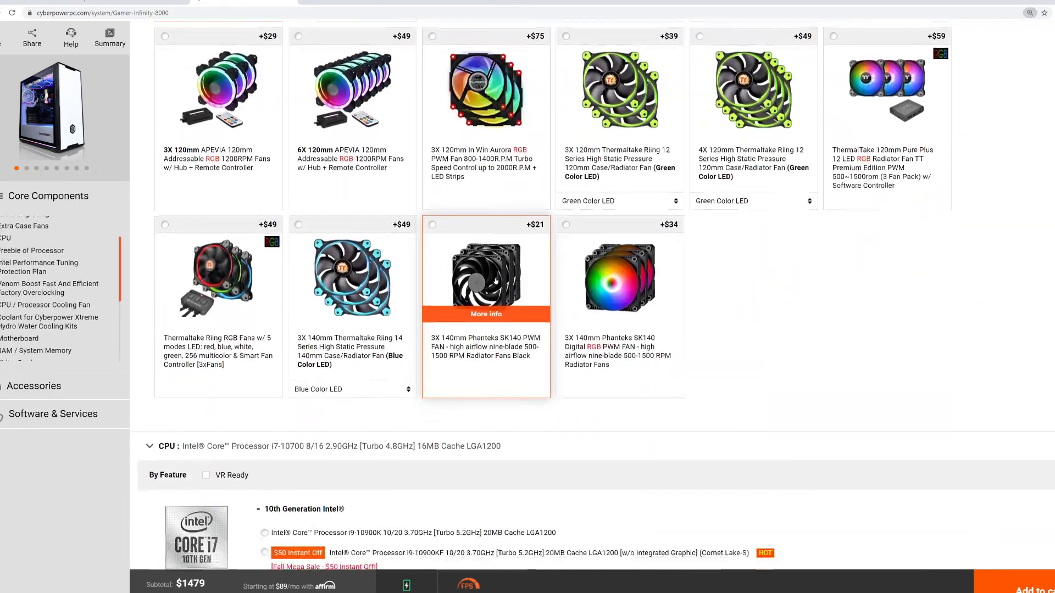
{"action": "scroll", "coordinate": [495, 271], "scroll_direction": "up", "scroll_amount": 10}
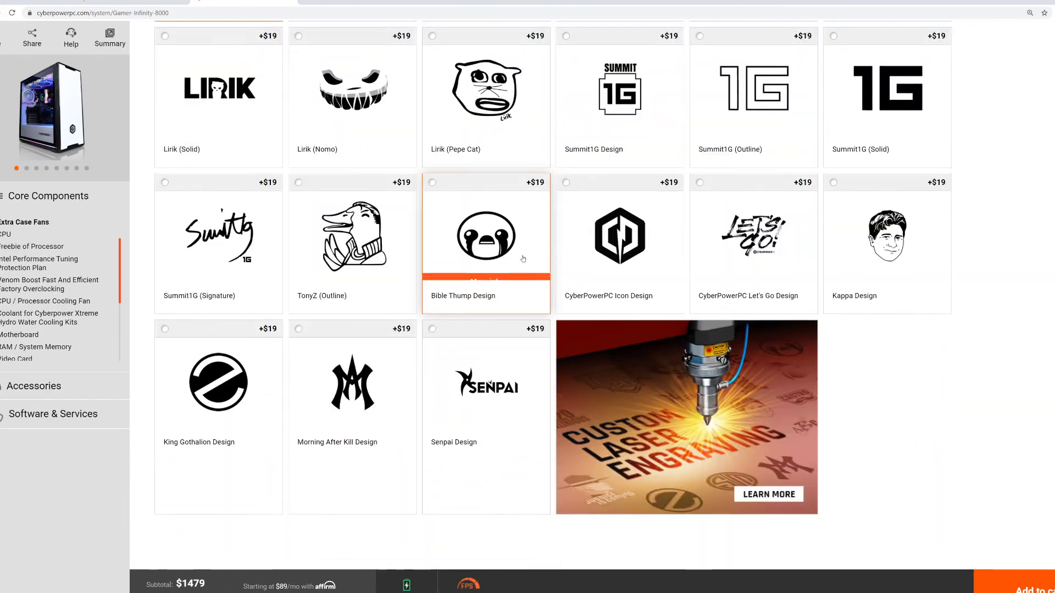
{"action": "scroll", "coordinate": [523, 267], "scroll_direction": "down", "scroll_amount": 10}
{"action": "scroll", "coordinate": [392, 225], "scroll_direction": "up", "scroll_amount": 1}
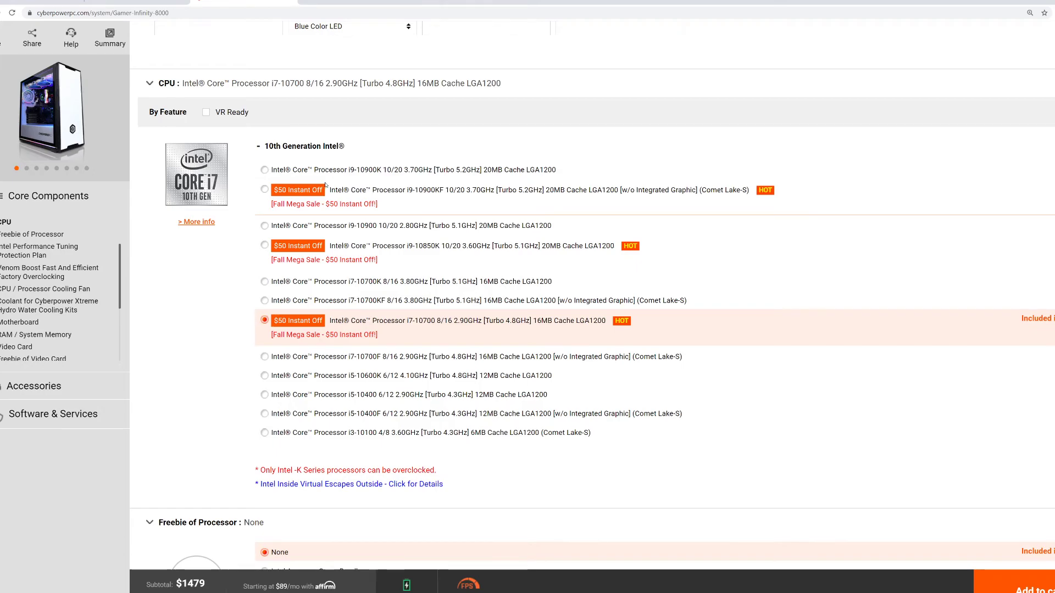
{"action": "key", "text": "ctrl+minus"}
{"action": "scroll", "coordinate": [323, 169], "scroll_direction": "up", "scroll_amount": 8}
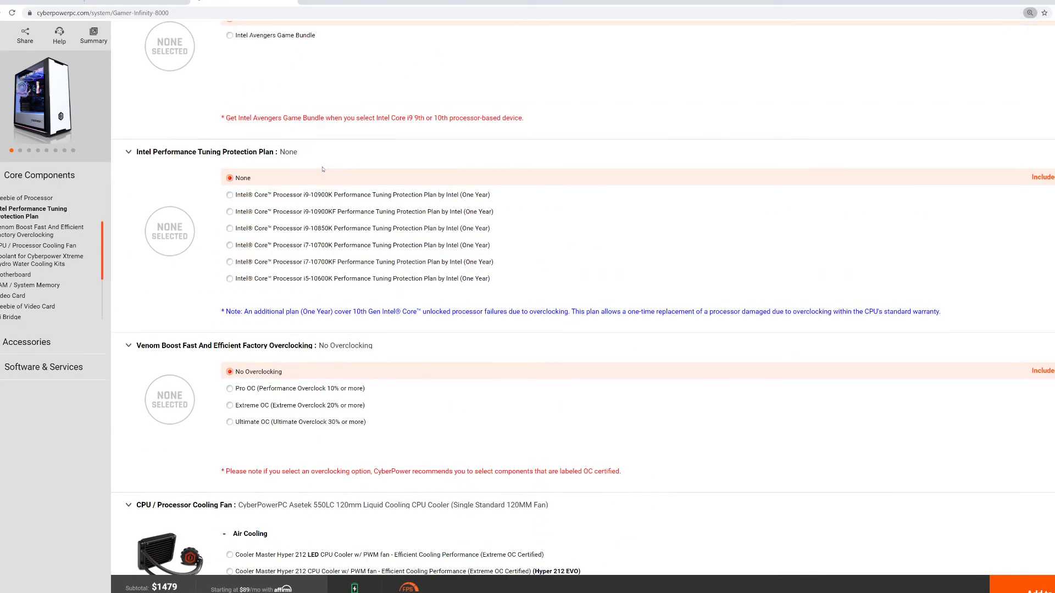
{"action": "scroll", "coordinate": [323, 169], "scroll_direction": "up", "scroll_amount": 3}
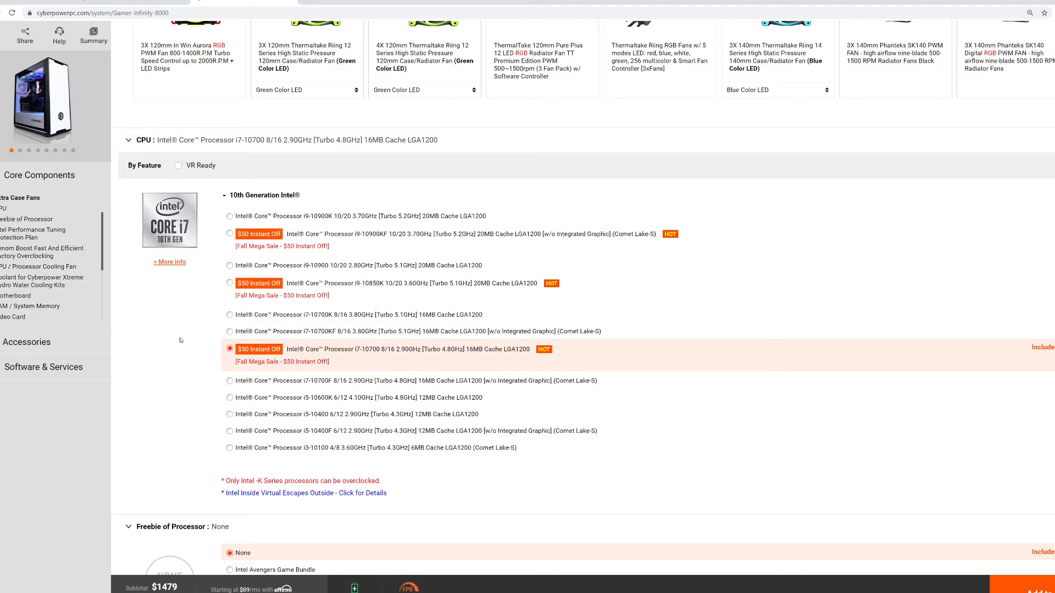
Step: Bring up the Tom's Hardware best-CPUs article with its Core i5-10600K gaming pick and FPS chart
{"action": "left_click", "coordinate": [229, 397]}
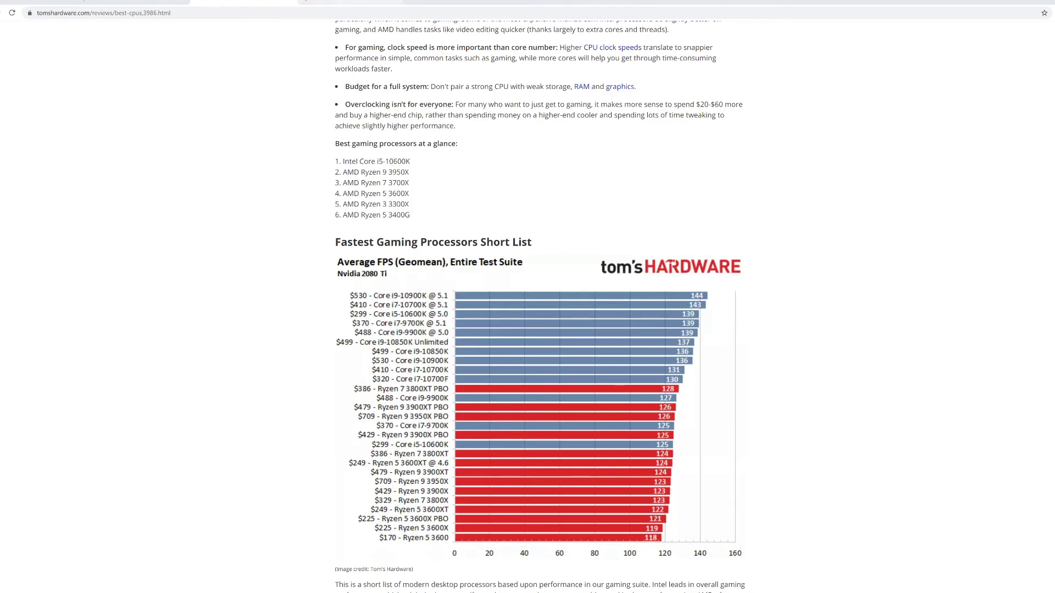
Step: Return to the CyberPowerPC configurator and scroll up to the Gaming Chassis options
{"action": "left_click", "coordinate": [379, 4]}
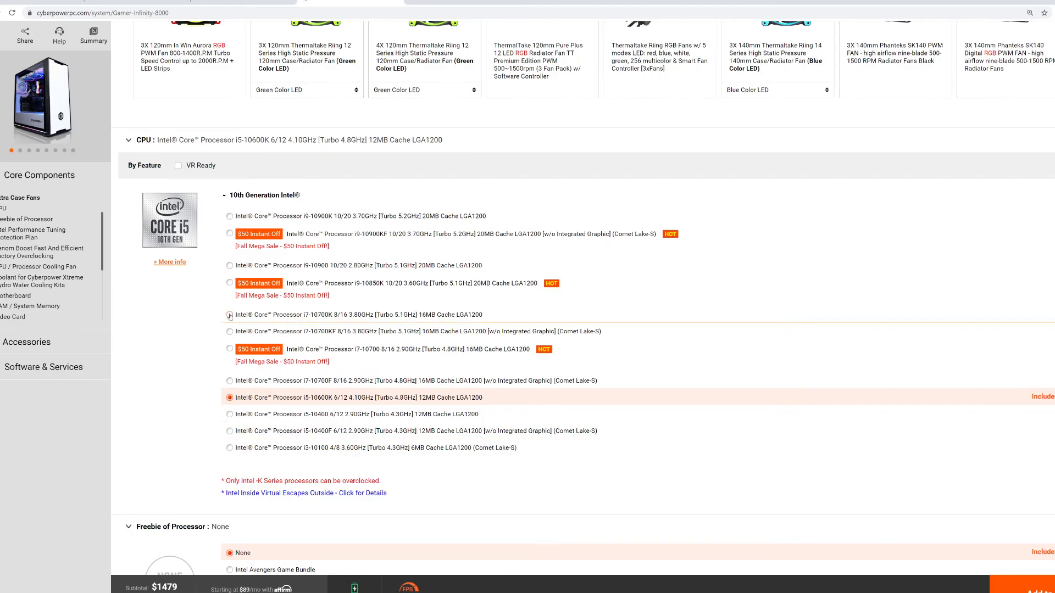
{"action": "scroll", "coordinate": [259, 253], "scroll_direction": "up", "scroll_amount": 9}
{"action": "scroll", "coordinate": [259, 253], "scroll_direction": "up", "scroll_amount": 15}
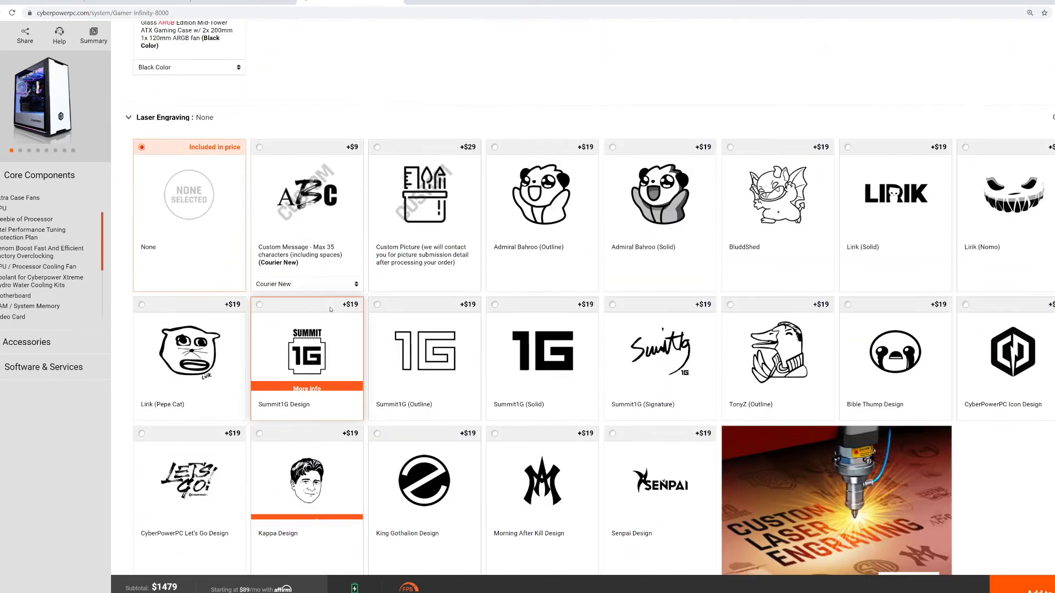
{"action": "scroll", "coordinate": [383, 271], "scroll_direction": "up", "scroll_amount": 5}
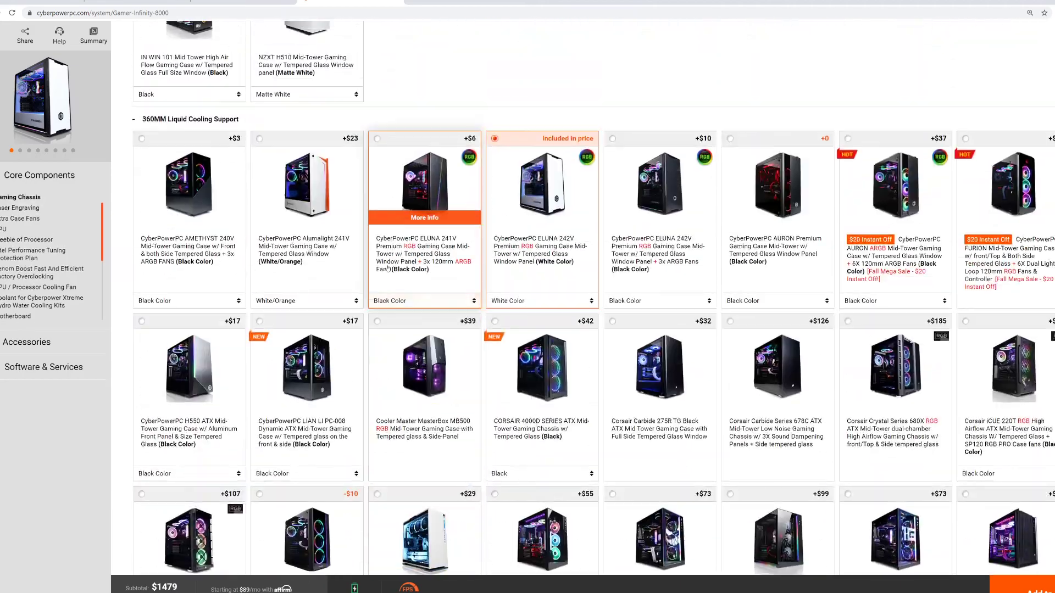
{"action": "scroll", "coordinate": [587, 288], "scroll_direction": "down", "scroll_amount": 9}
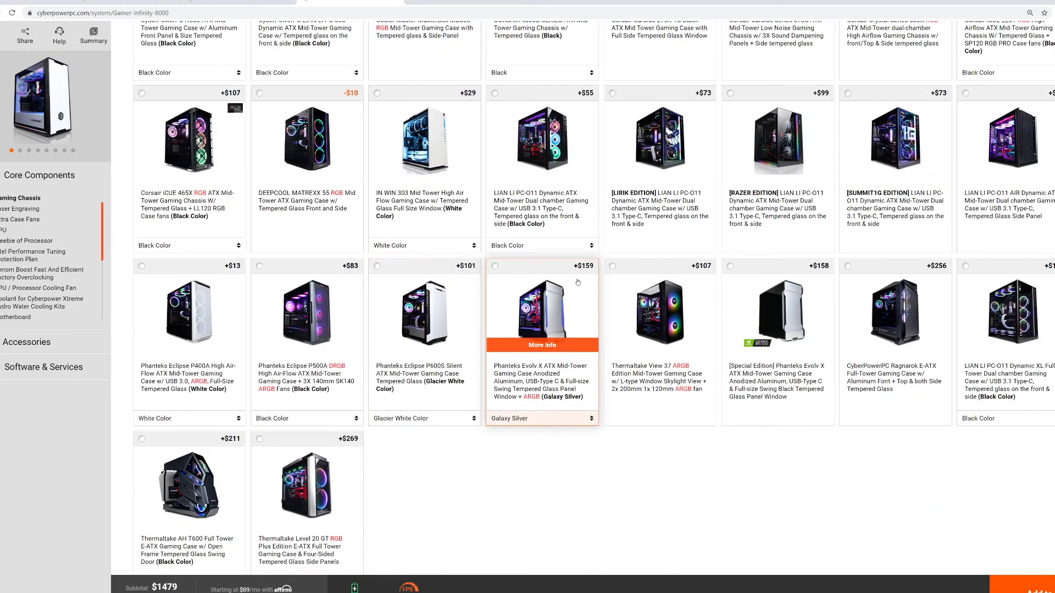
{"action": "scroll", "coordinate": [571, 275], "scroll_direction": "up", "scroll_amount": 2}
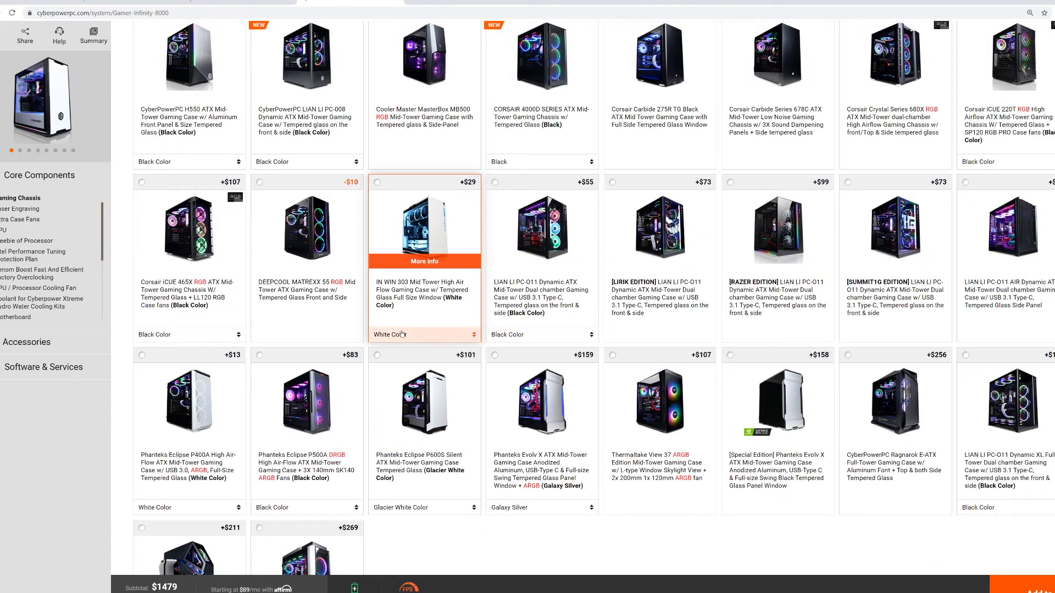
Step: Check the IN WIN 303 colour choices and browse the case grid, keeping the ELUNA 242V White
{"action": "left_click", "coordinate": [404, 333]}
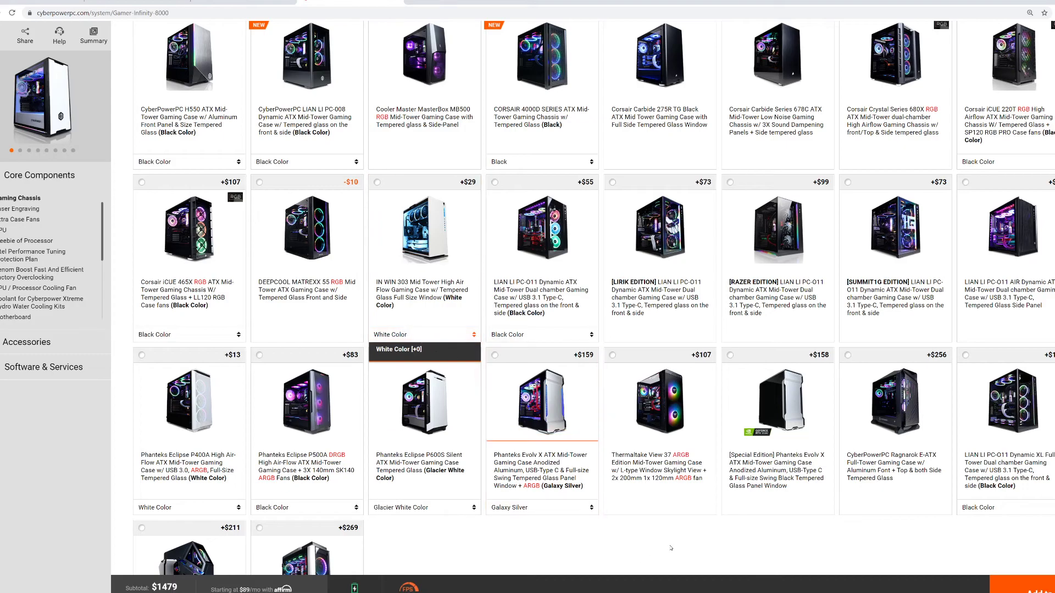
{"action": "scroll", "coordinate": [461, 237], "scroll_direction": "up", "scroll_amount": 5}
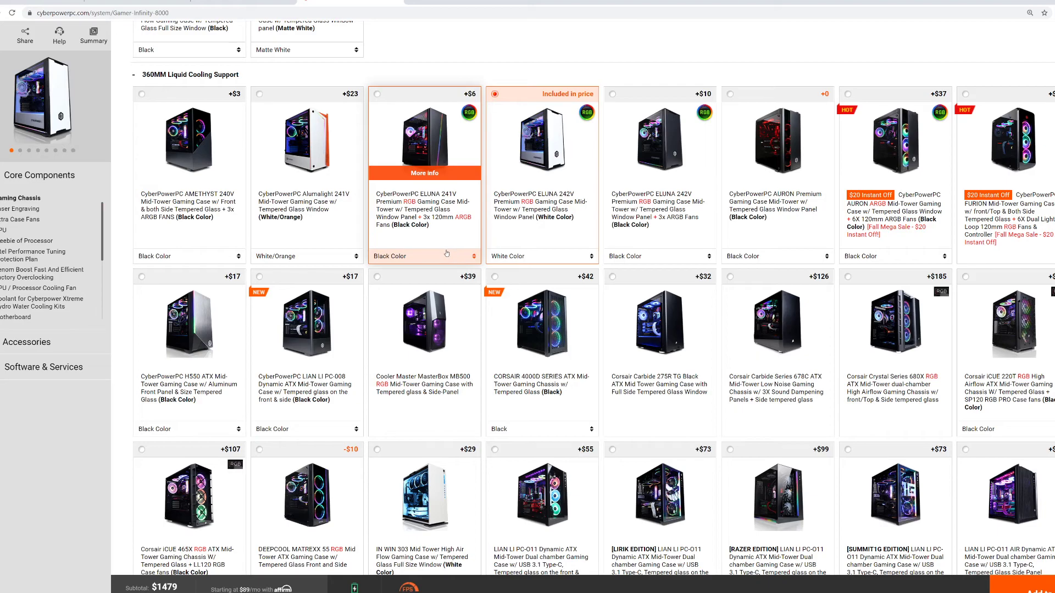
{"action": "scroll", "coordinate": [576, 239], "scroll_direction": "down", "scroll_amount": 3}
{"action": "scroll", "coordinate": [625, 232], "scroll_direction": "down", "scroll_amount": 2}
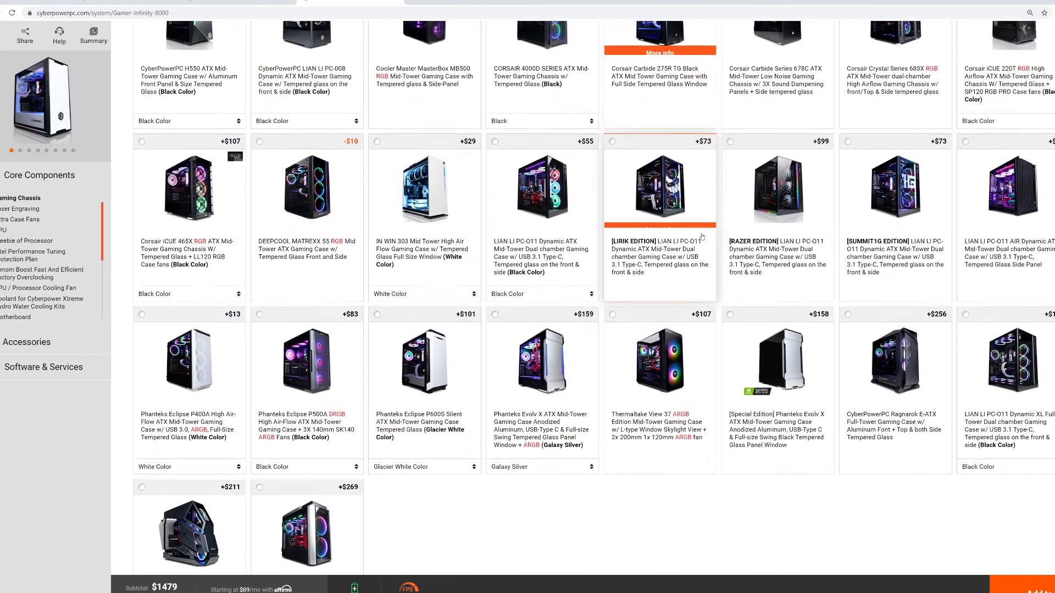
{"action": "scroll", "coordinate": [469, 261], "scroll_direction": "up", "scroll_amount": 2}
{"action": "scroll", "coordinate": [469, 261], "scroll_direction": "up", "scroll_amount": 4}
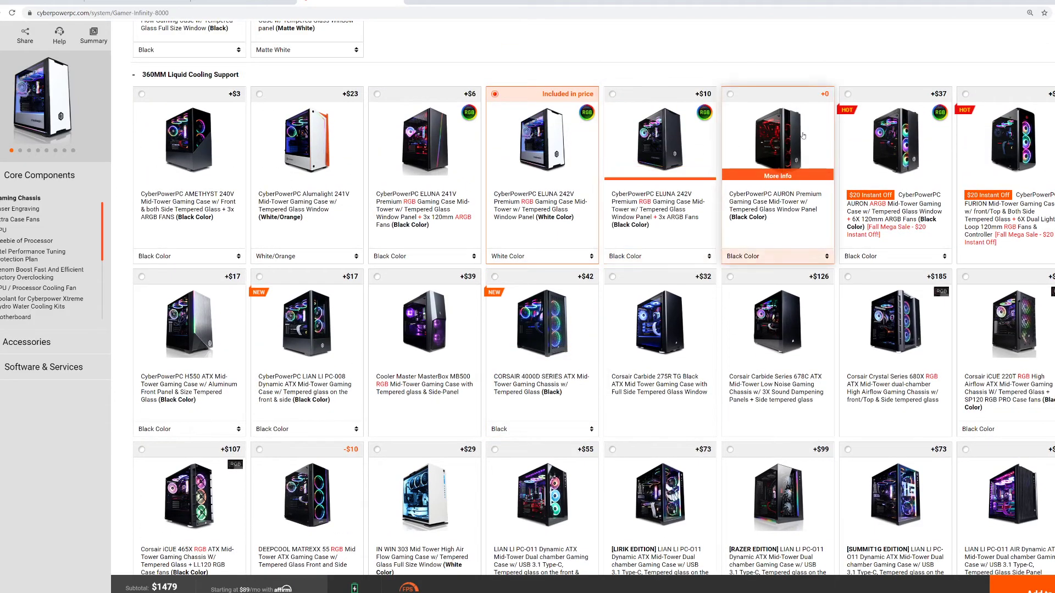
{"action": "scroll", "coordinate": [418, 264], "scroll_direction": "down", "scroll_amount": 5}
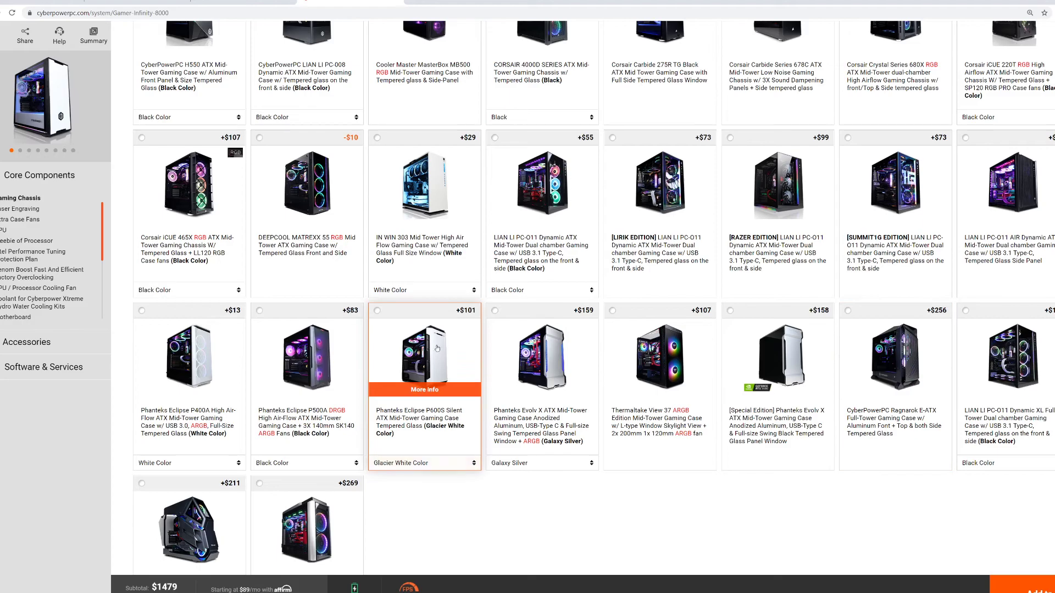
{"action": "scroll", "coordinate": [429, 352], "scroll_direction": "up", "scroll_amount": 3}
{"action": "scroll", "coordinate": [634, 284], "scroll_direction": "up", "scroll_amount": 5}
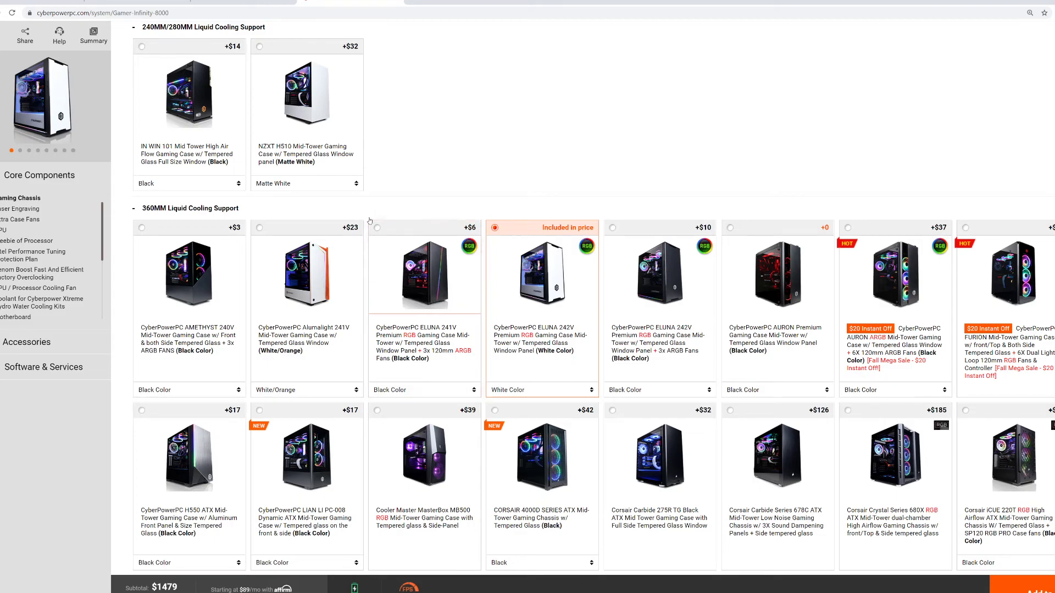
Step: Select the CyberPowerPC ONYXIA Mid-Tower (Black) as the chassis, lowering the subtotal to $1469
{"action": "scroll", "coordinate": [369, 222], "scroll_direction": "up", "scroll_amount": 5}
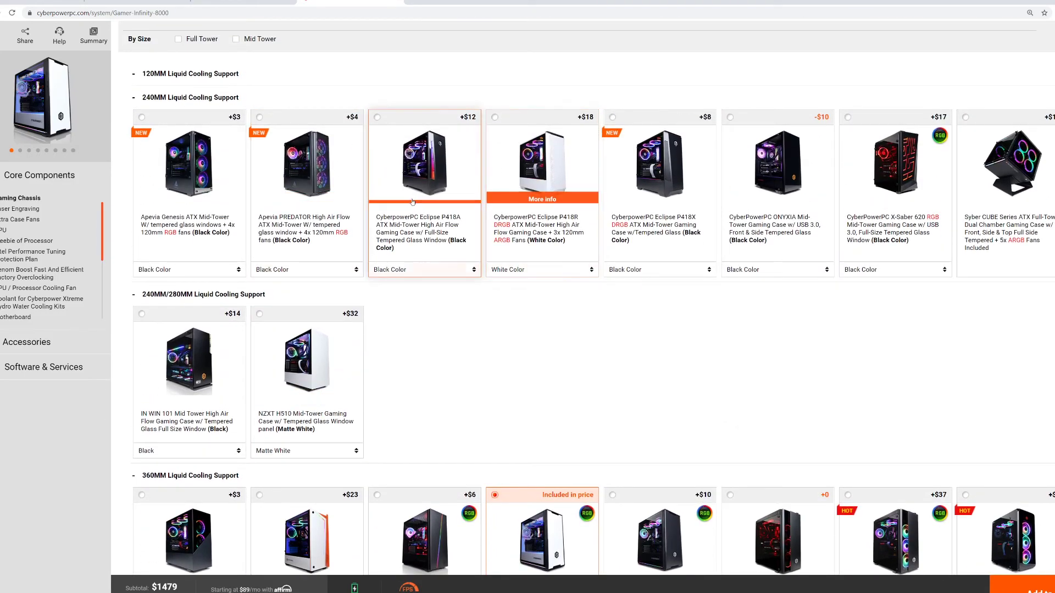
{"action": "scroll", "coordinate": [287, 175], "scroll_direction": "up", "scroll_amount": 2}
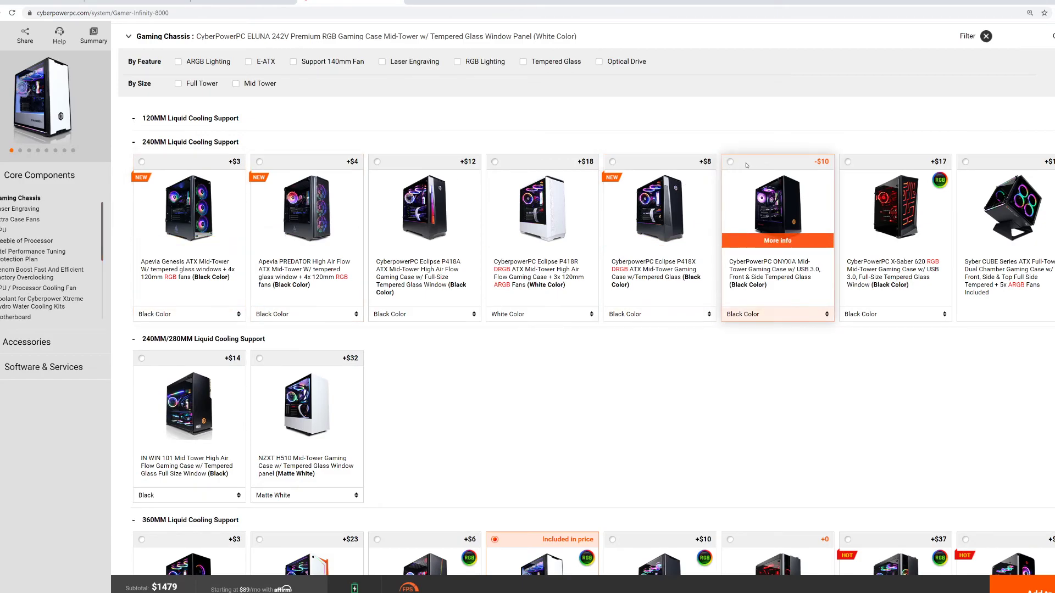
{"action": "left_click", "coordinate": [783, 251]}
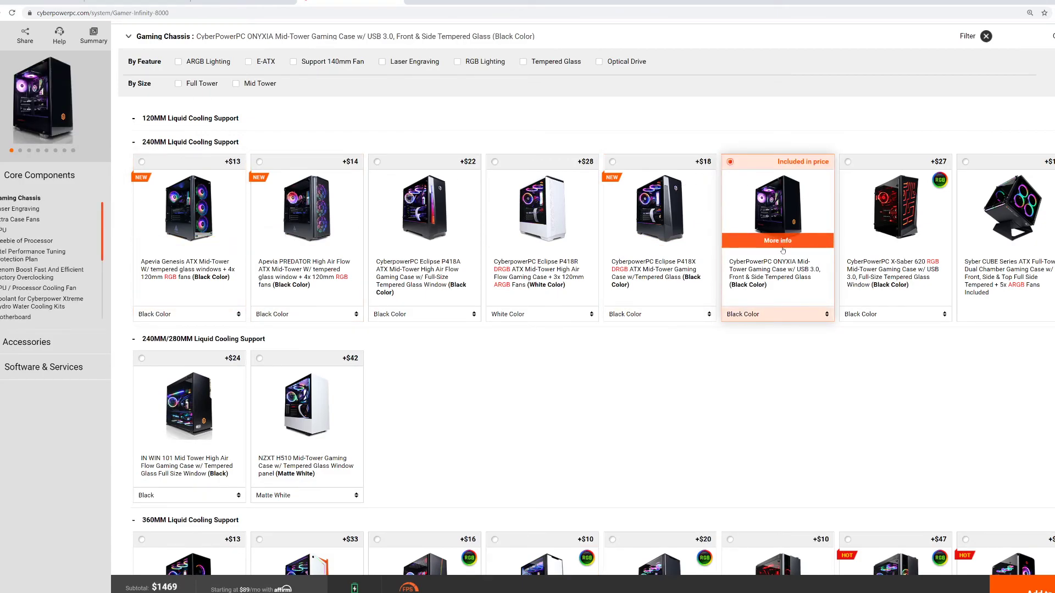
{"action": "scroll", "coordinate": [728, 244], "scroll_direction": "down", "scroll_amount": 10}
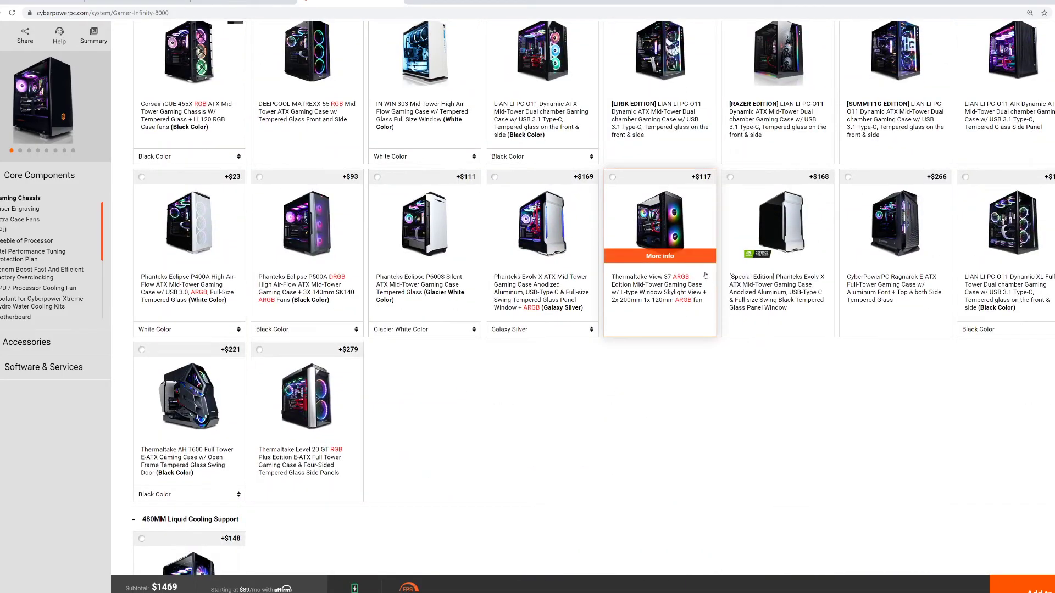
{"action": "scroll", "coordinate": [708, 286], "scroll_direction": "down", "scroll_amount": 5}
{"action": "scroll", "coordinate": [706, 277], "scroll_direction": "up", "scroll_amount": 12}
{"action": "scroll", "coordinate": [703, 264], "scroll_direction": "up", "scroll_amount": 10}
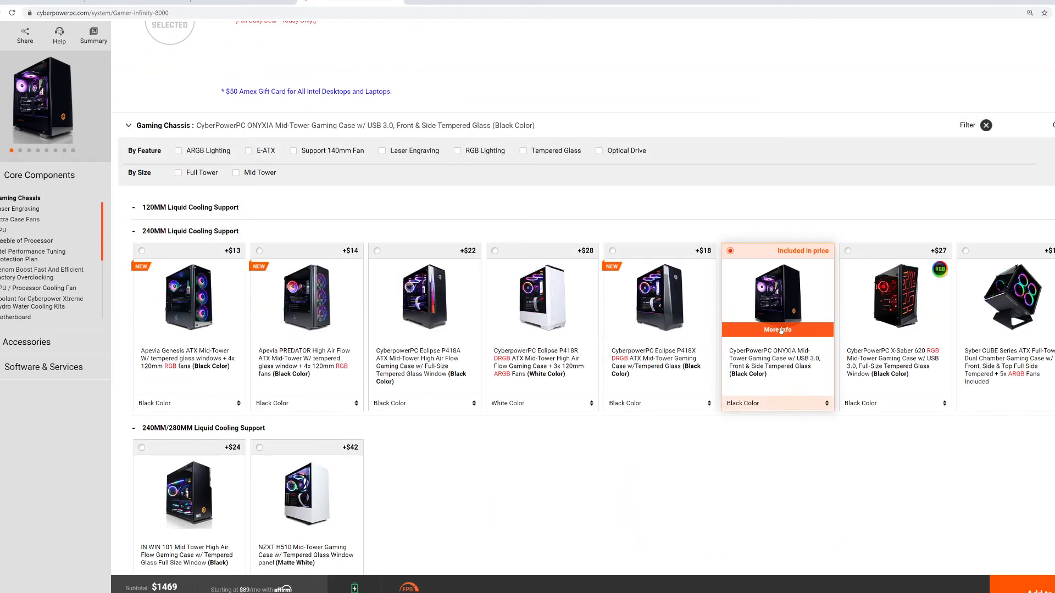
Step: Browse the ONYXIA case photo gallery, then keep its colour set to Black
{"action": "left_click", "coordinate": [666, 267]}
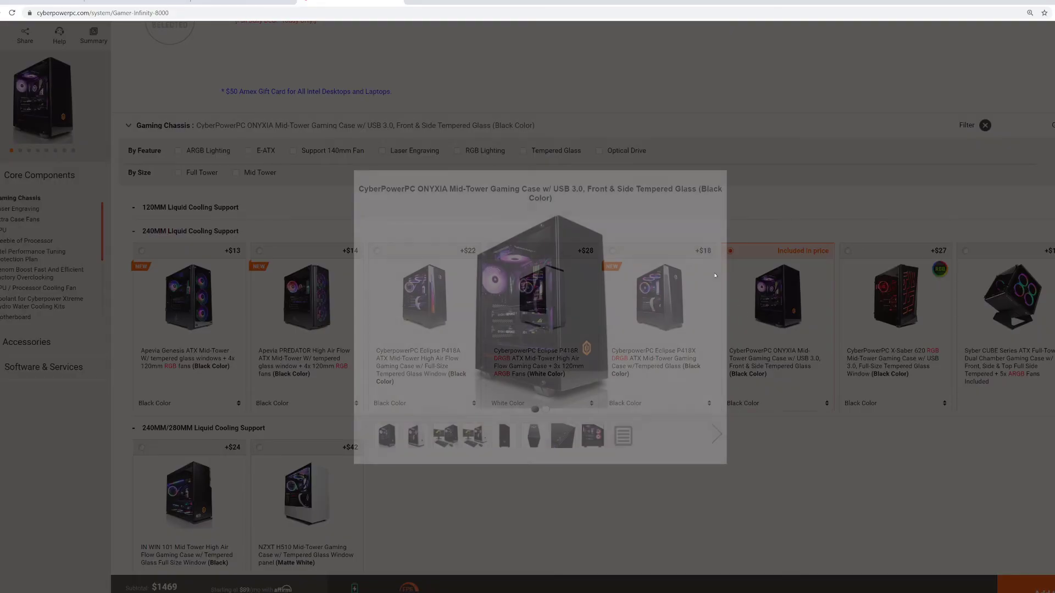
{"action": "left_click", "coordinate": [412, 437]}
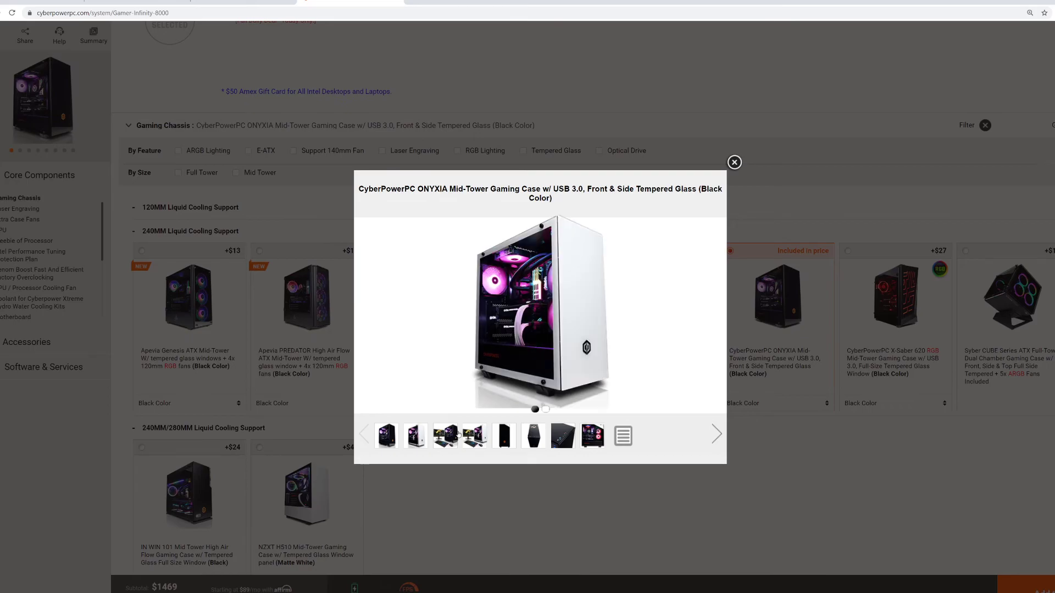
{"action": "left_click", "coordinate": [476, 436]}
{"action": "left_click", "coordinate": [734, 162]}
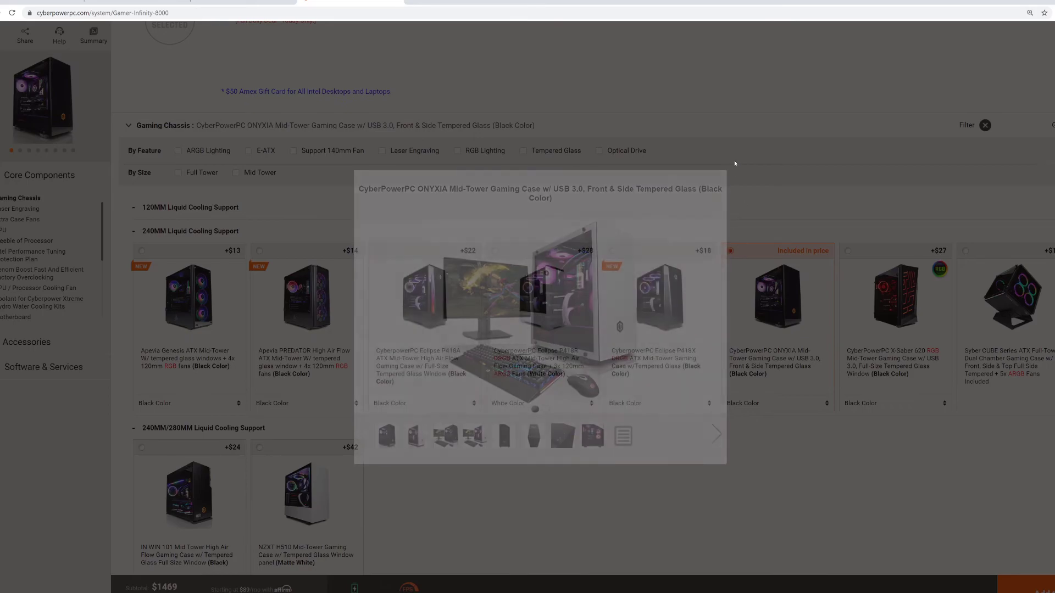
{"action": "left_click", "coordinate": [782, 402]}
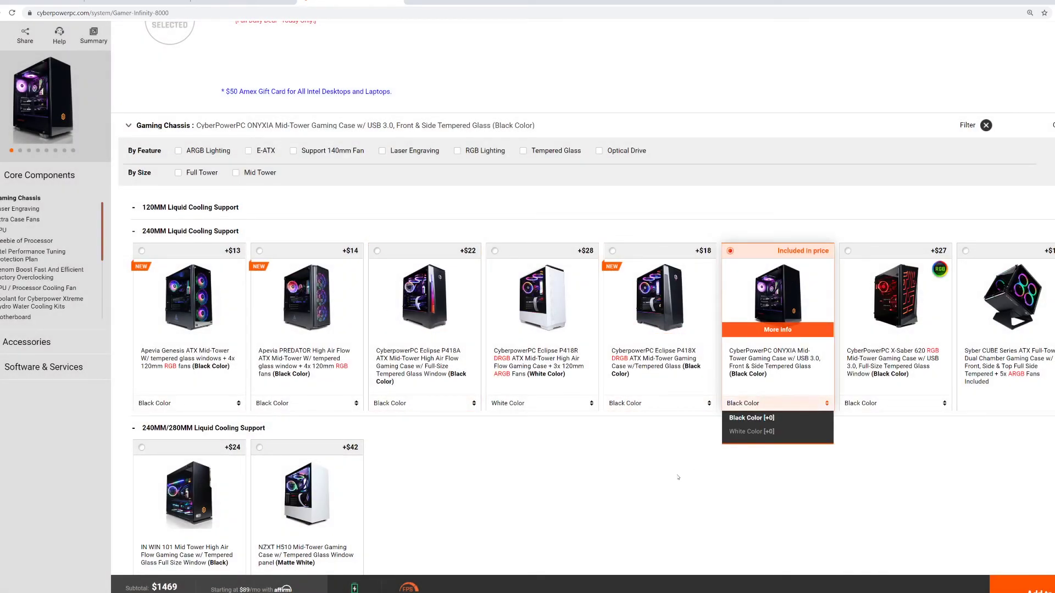
{"action": "left_click", "coordinate": [683, 460]}
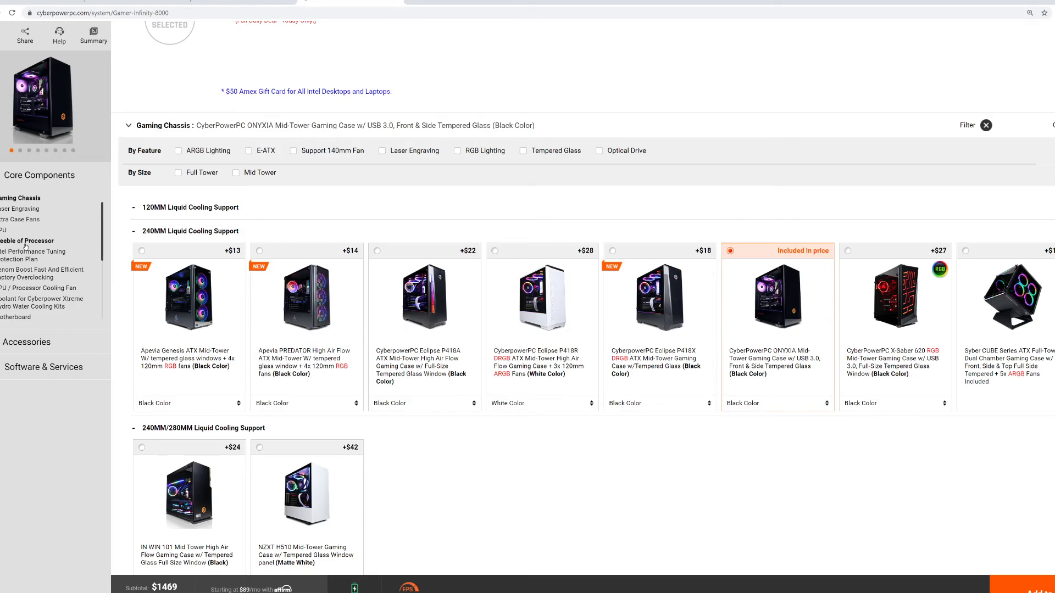
{"action": "left_click", "coordinate": [26, 221]}
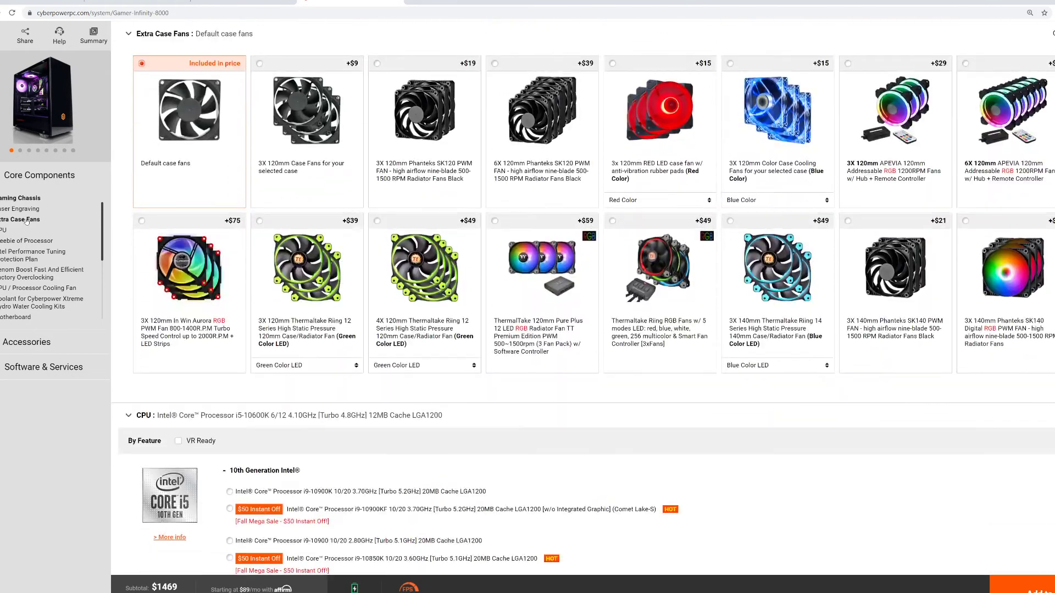
{"action": "scroll", "coordinate": [214, 209], "scroll_direction": "up", "scroll_amount": 2}
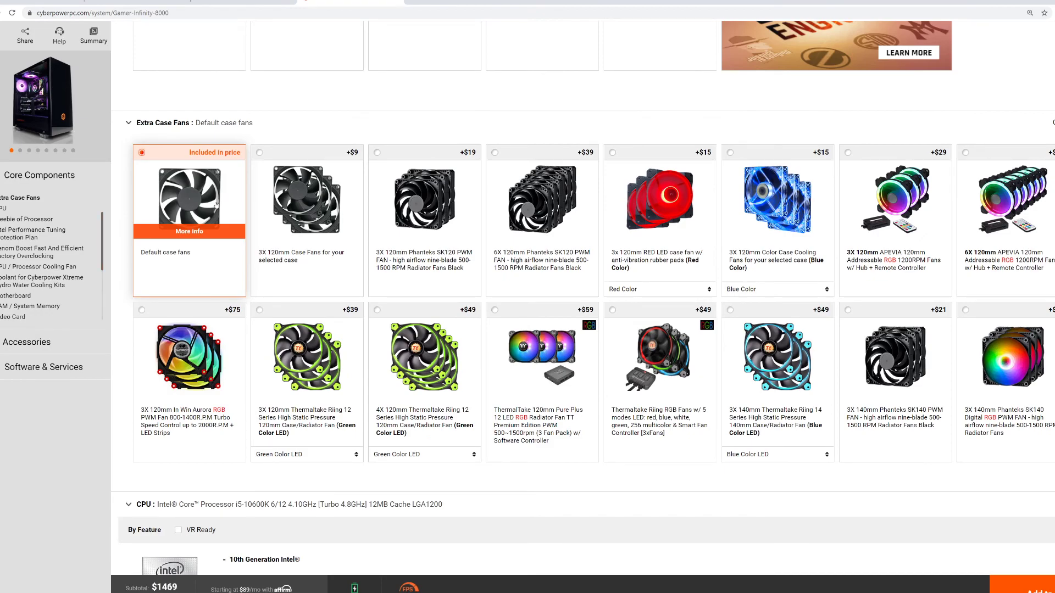
{"action": "scroll", "coordinate": [216, 205], "scroll_direction": "up", "scroll_amount": 5}
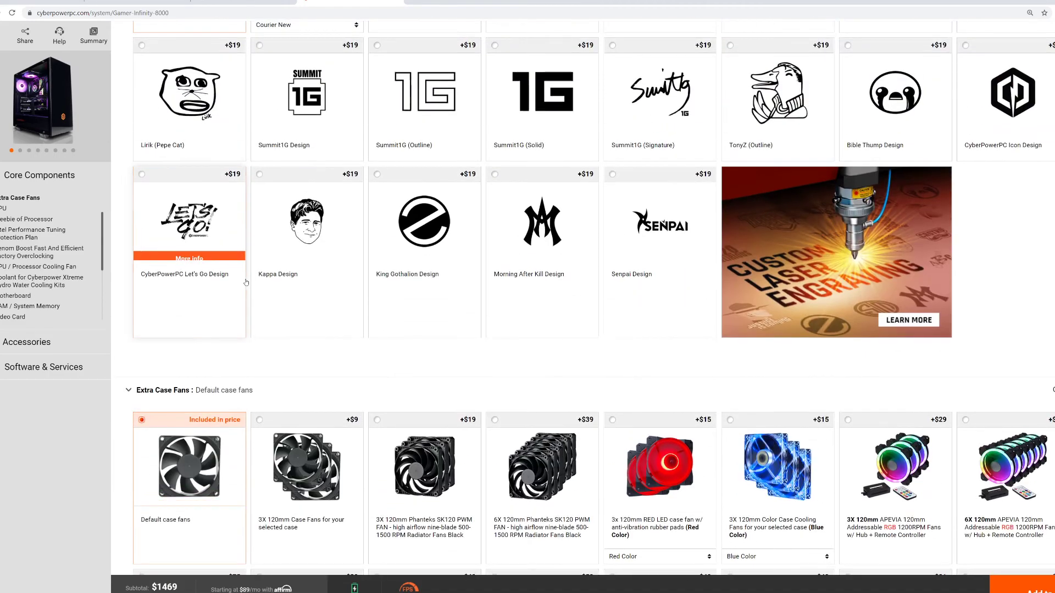
{"action": "scroll", "coordinate": [225, 211], "scroll_direction": "down", "scroll_amount": 4}
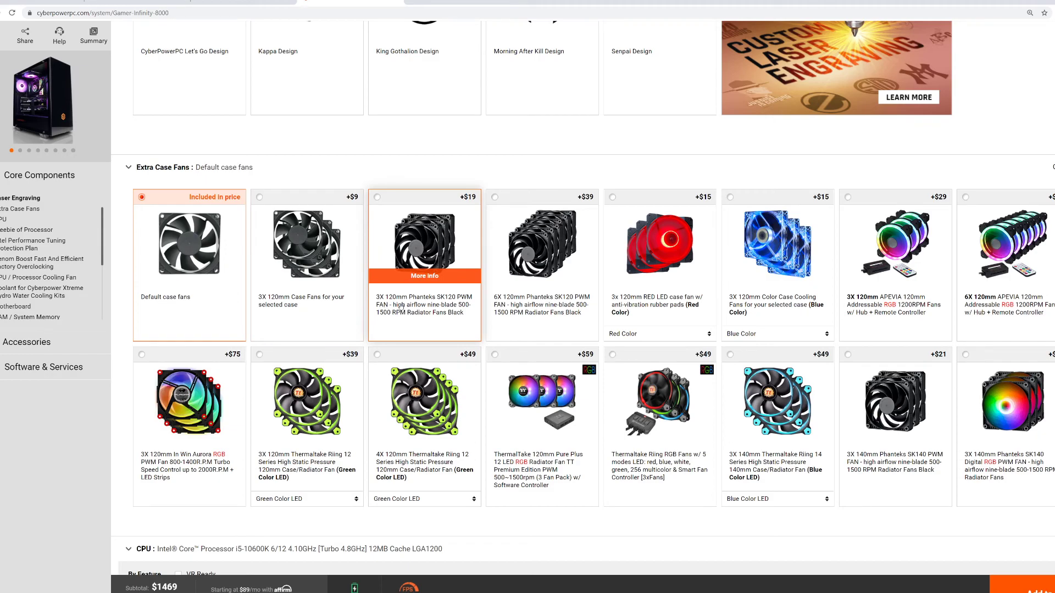
Step: Try the Intel Avengers Game Bundle processor freebie and dismiss the eligibility warning, leaving it None
{"action": "scroll", "coordinate": [401, 307], "scroll_direction": "down", "scroll_amount": 6}
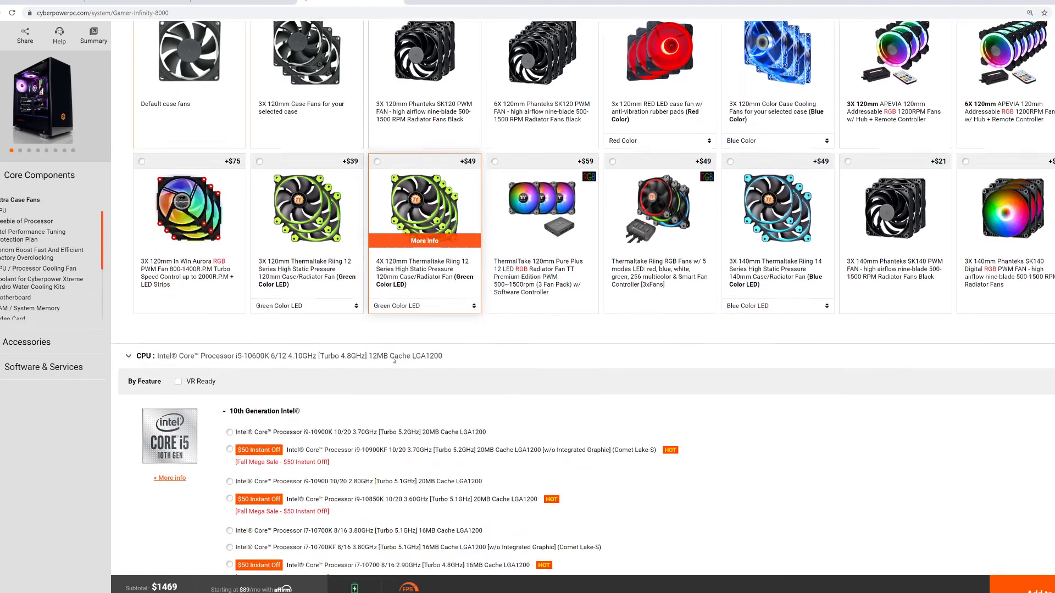
{"action": "scroll", "coordinate": [363, 350], "scroll_direction": "down", "scroll_amount": 5}
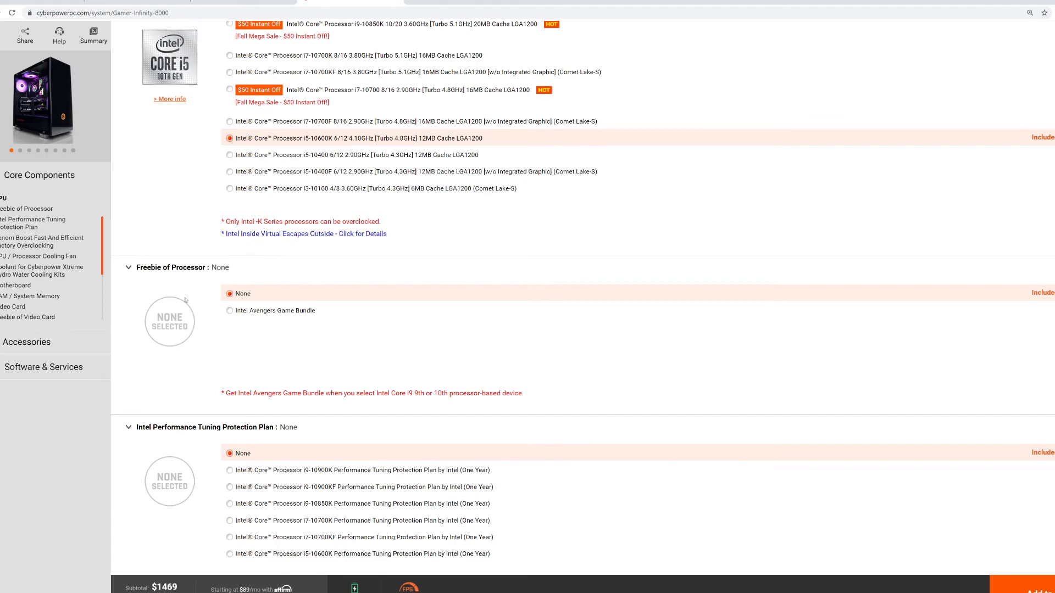
{"action": "scroll", "coordinate": [193, 291], "scroll_direction": "down", "scroll_amount": 2}
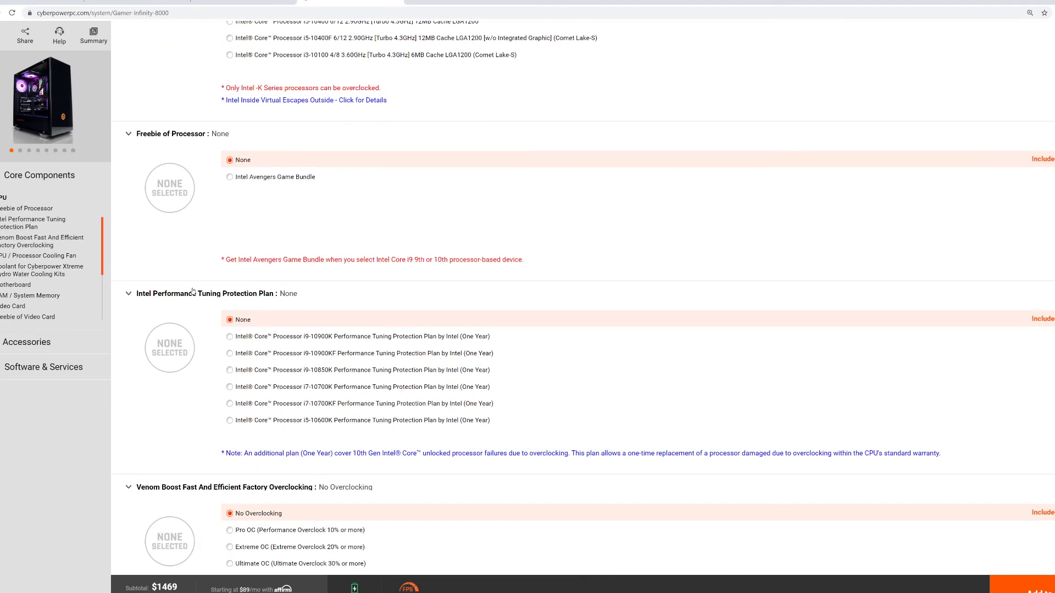
{"action": "left_click", "coordinate": [229, 176]}
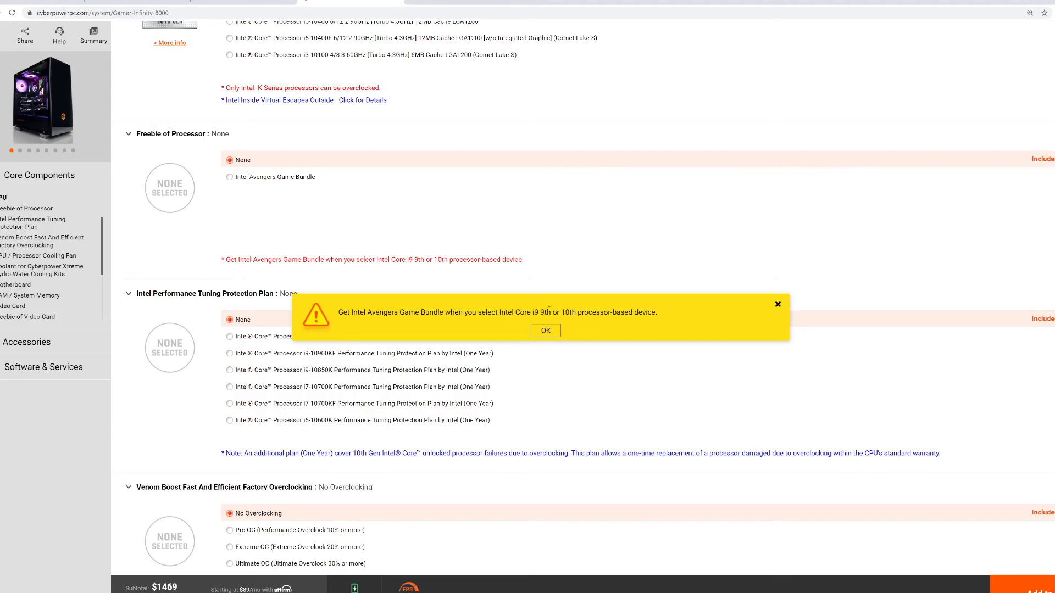
{"action": "left_click", "coordinate": [538, 333]}
Step: Scroll past the CPU cooler and coolant sections down to the Motherboard list
{"action": "scroll", "coordinate": [206, 283], "scroll_direction": "down", "scroll_amount": 5}
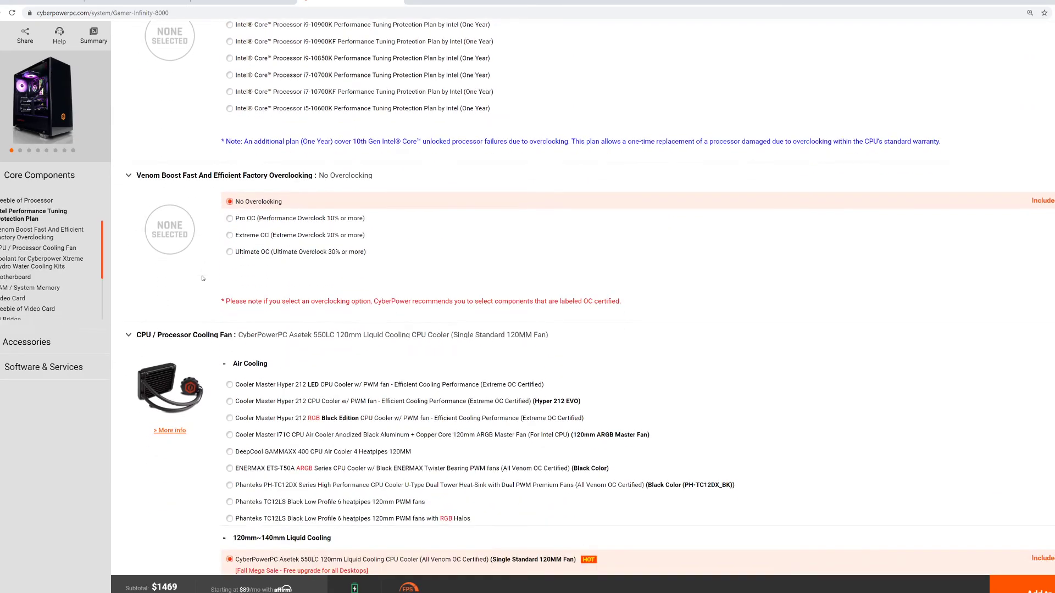
{"action": "scroll", "coordinate": [361, 222], "scroll_direction": "down", "scroll_amount": 3}
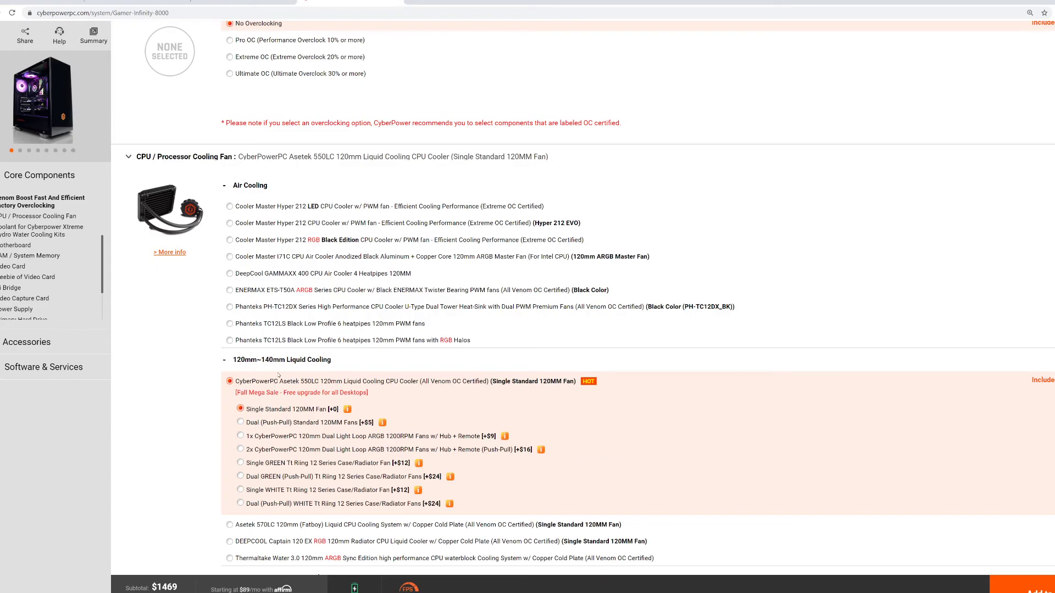
{"action": "scroll", "coordinate": [277, 378], "scroll_direction": "down", "scroll_amount": 1}
{"action": "scroll", "coordinate": [276, 378], "scroll_direction": "down", "scroll_amount": 15}
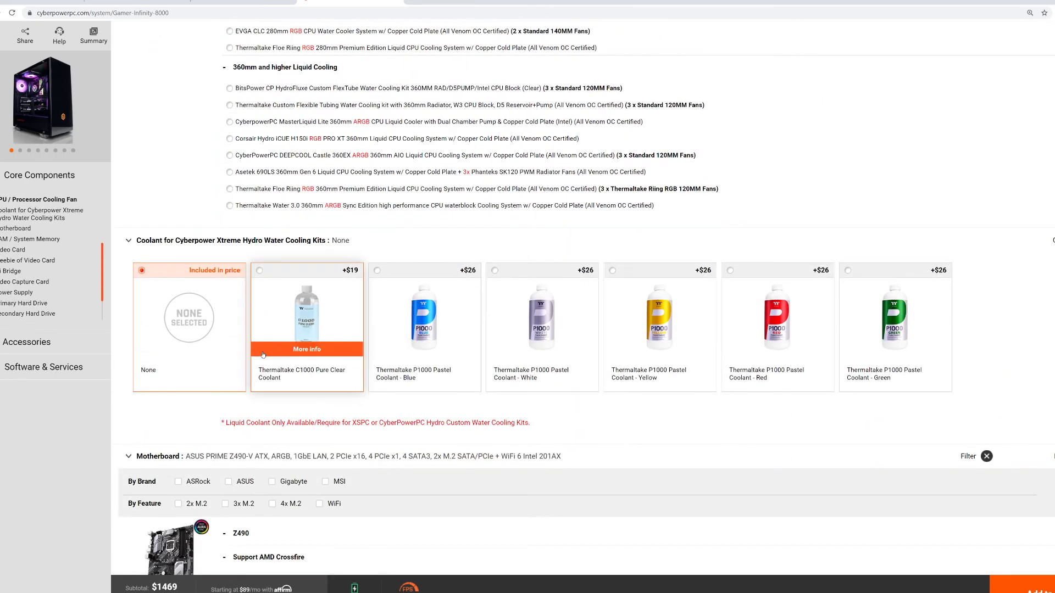
{"action": "scroll", "coordinate": [264, 355], "scroll_direction": "down", "scroll_amount": 2}
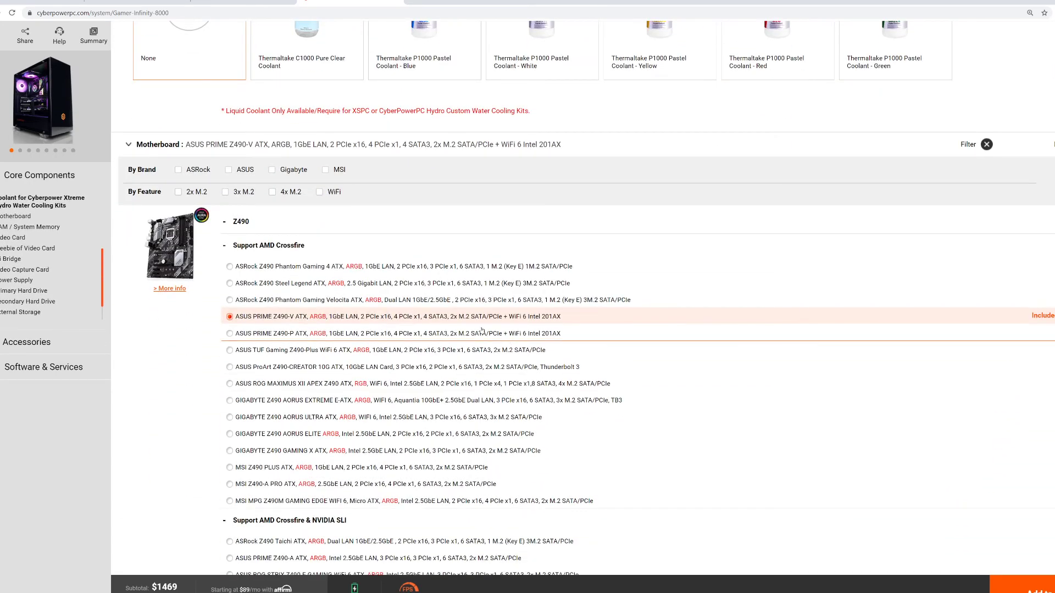
Step: Switch the motherboard to the ASRock Z490 Phantom Gaming 4 ATX, dropping the subtotal to $1458
{"action": "left_click", "coordinate": [230, 267]}
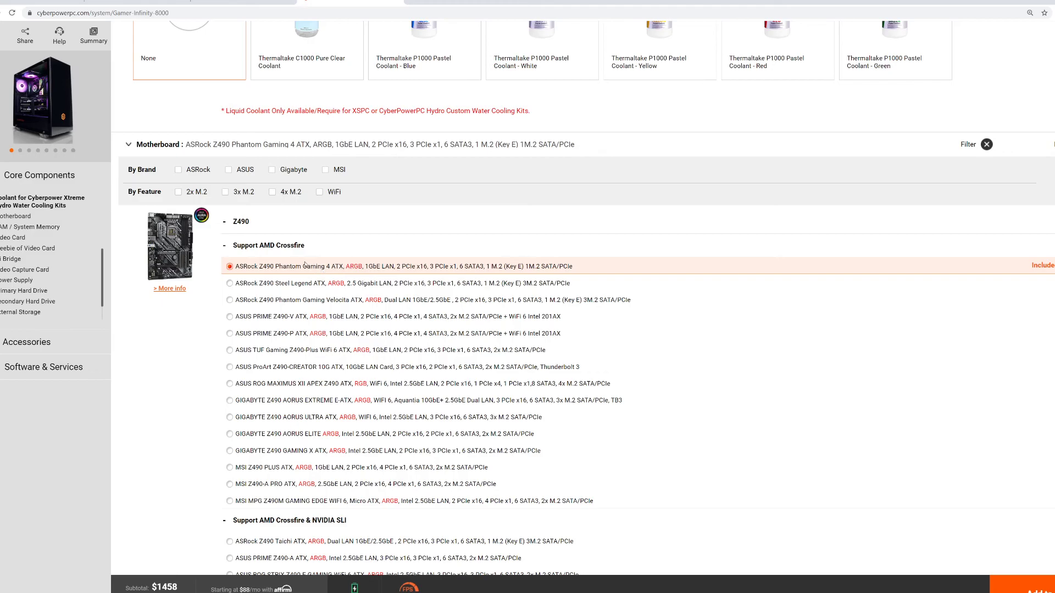
{"action": "scroll", "coordinate": [305, 265], "scroll_direction": "down", "scroll_amount": 4}
{"action": "scroll", "coordinate": [312, 297], "scroll_direction": "up", "scroll_amount": 2}
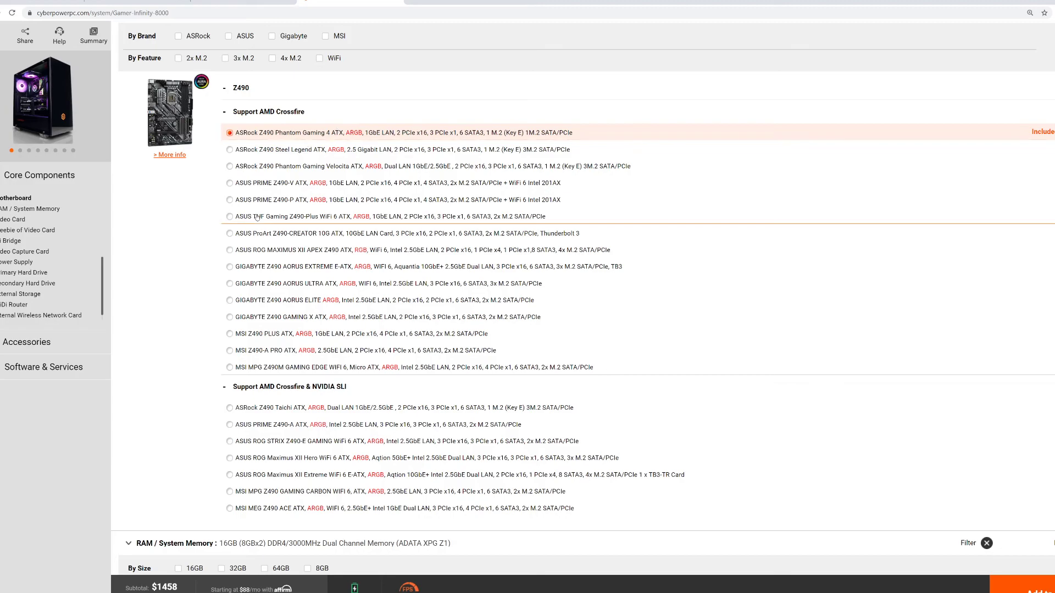
{"action": "scroll", "coordinate": [264, 252], "scroll_direction": "down", "scroll_amount": 6}
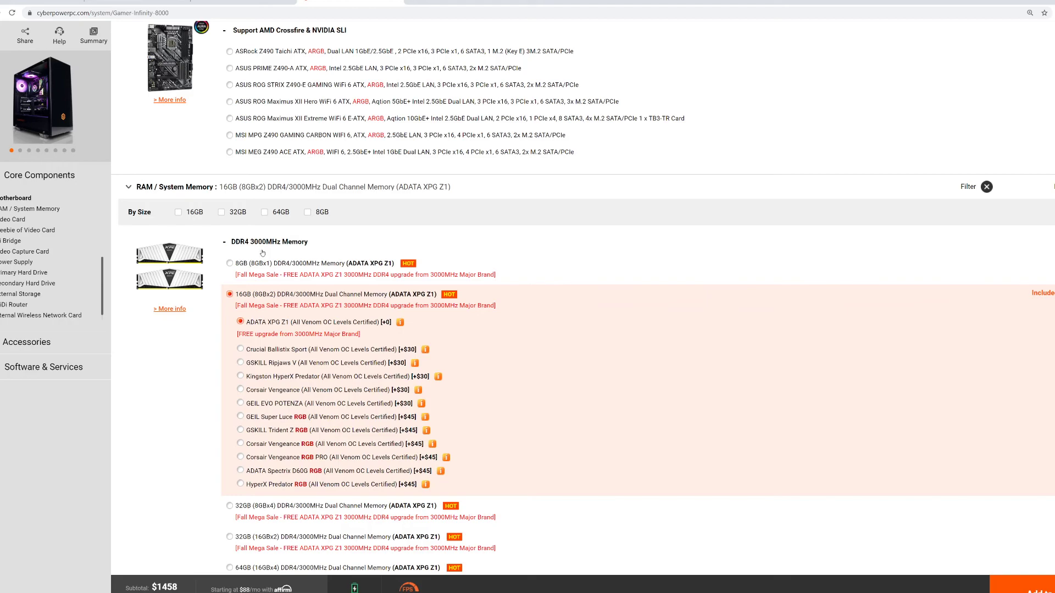
Step: Choose 8GB (8GBx1) DDR4/3000MHz ADATA XPG Z1 memory, bringing the subtotal to $1418
{"action": "left_click", "coordinate": [229, 264]}
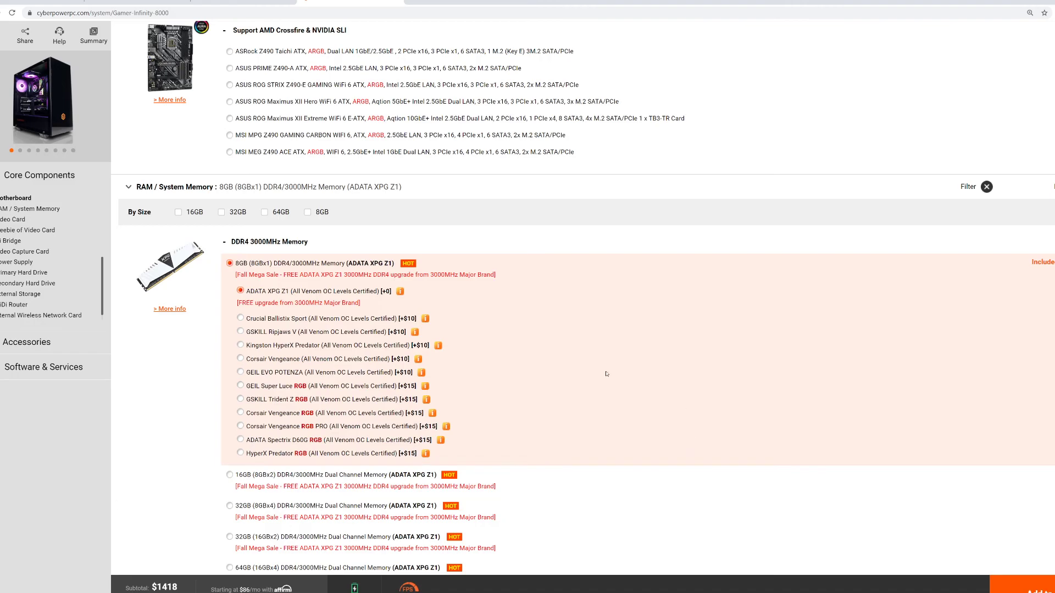
{"action": "scroll", "coordinate": [367, 369], "scroll_direction": "down", "scroll_amount": 9}
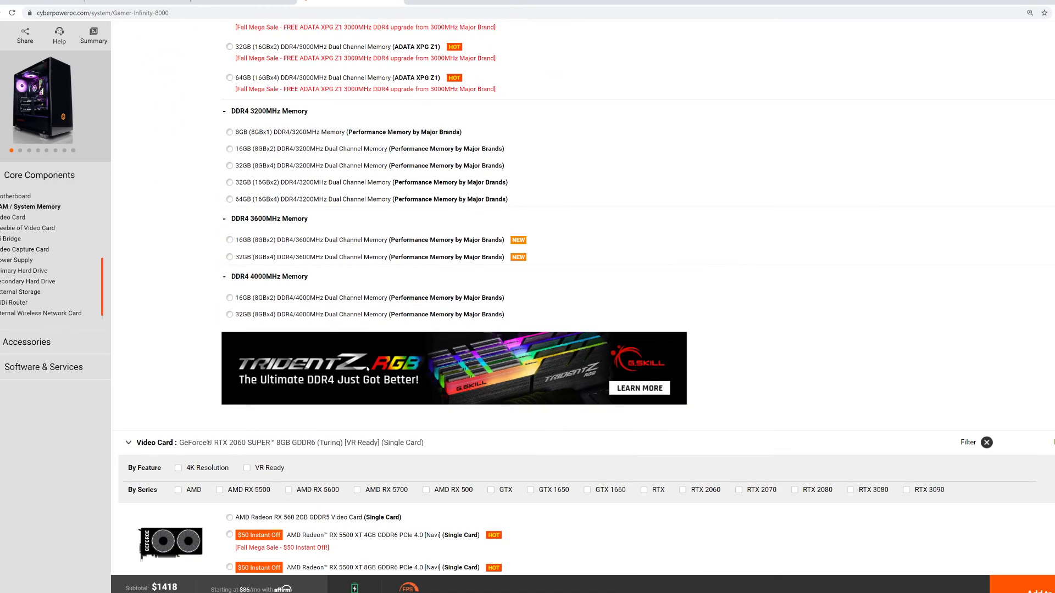
{"action": "scroll", "coordinate": [367, 369], "scroll_direction": "down", "scroll_amount": 4}
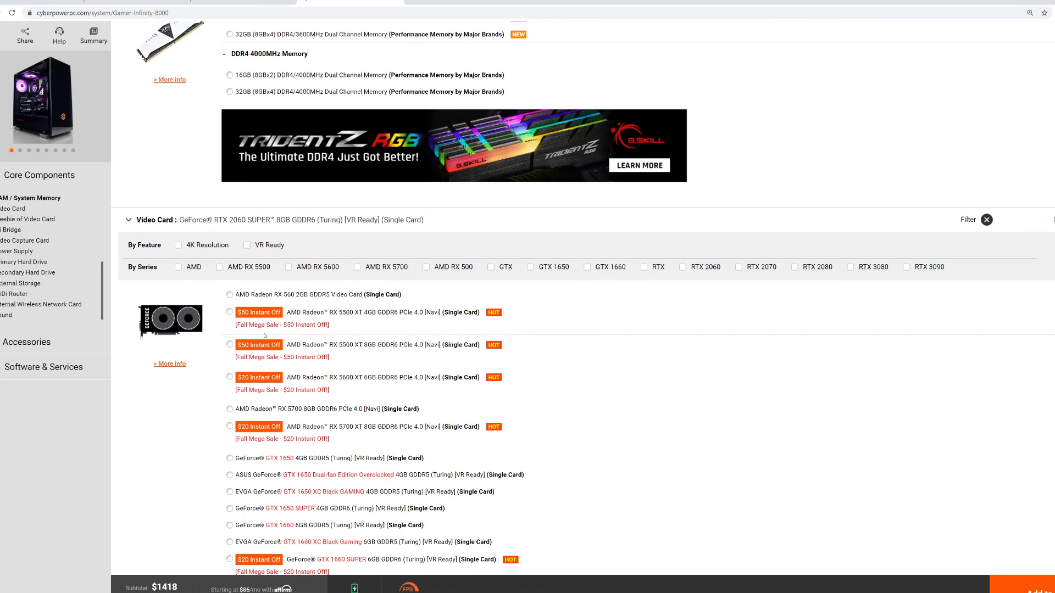
{"action": "scroll", "coordinate": [249, 340], "scroll_direction": "down", "scroll_amount": 12}
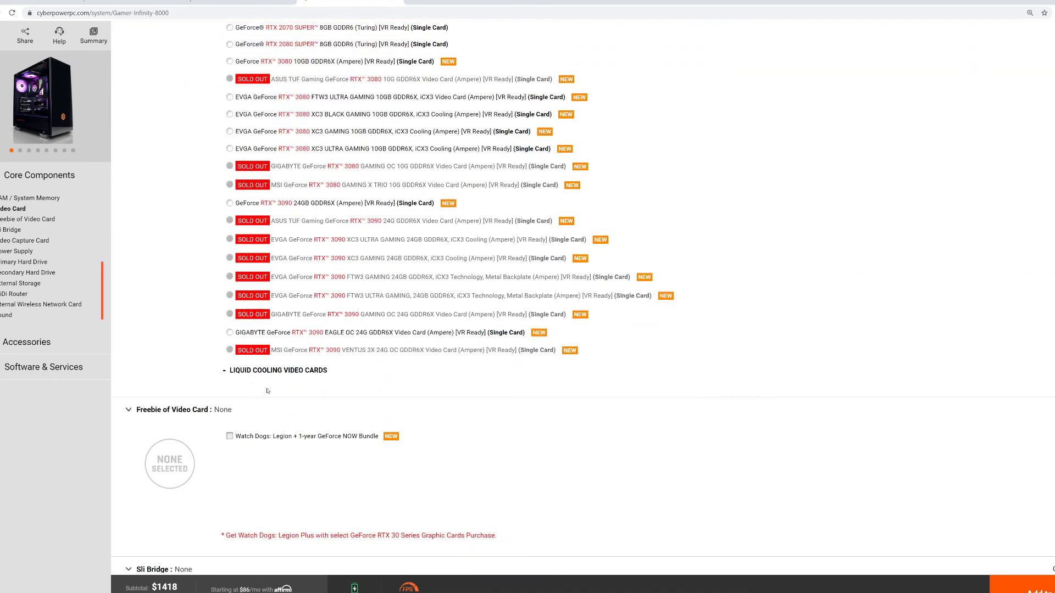
{"action": "scroll", "coordinate": [285, 386], "scroll_direction": "up", "scroll_amount": 2}
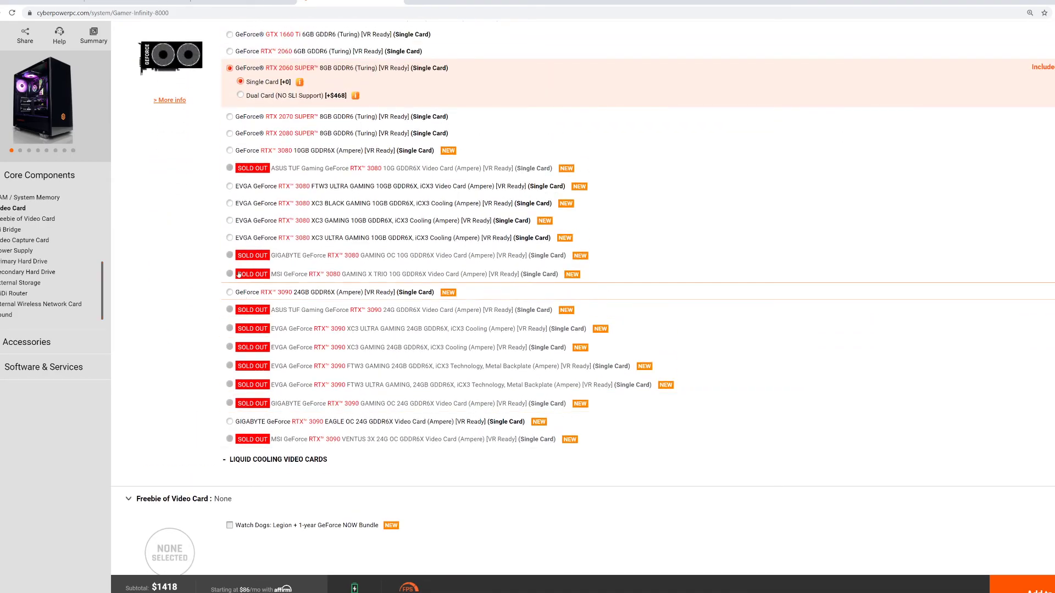
{"action": "left_click", "coordinate": [230, 187]}
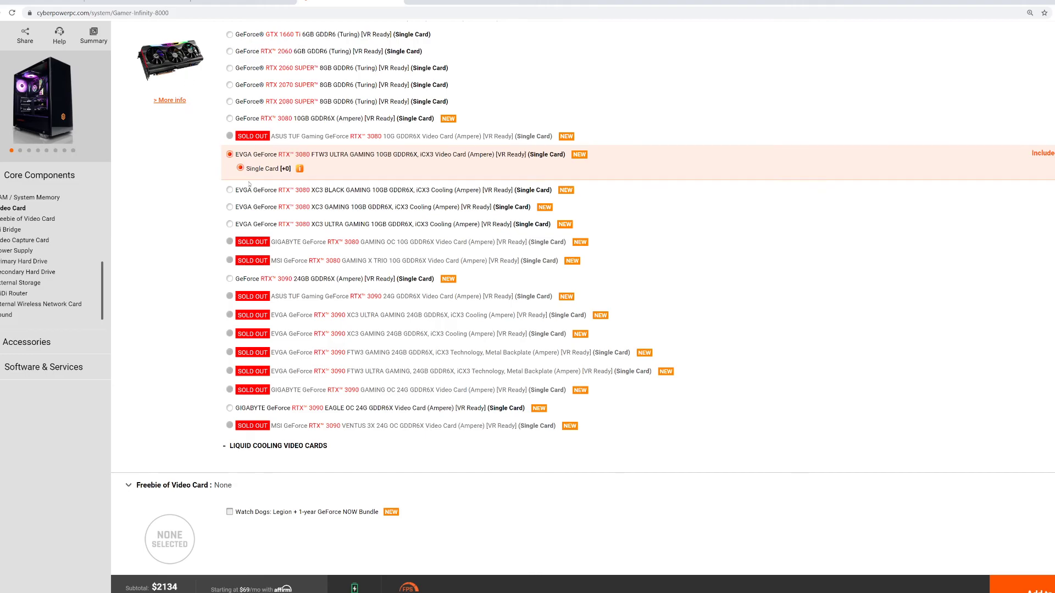
{"action": "scroll", "coordinate": [223, 220], "scroll_direction": "down", "scroll_amount": 10}
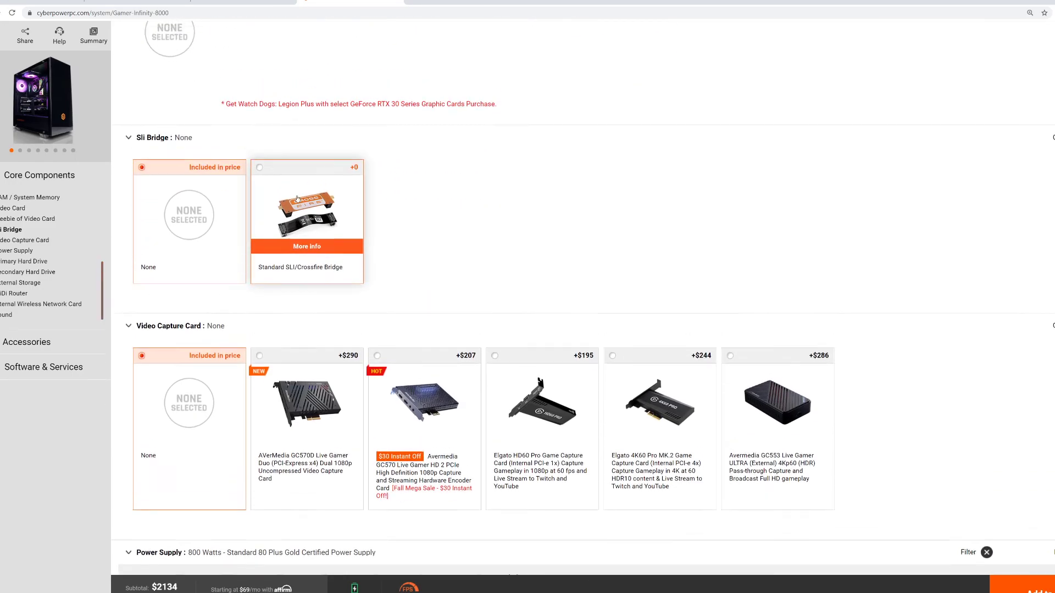
{"action": "scroll", "coordinate": [284, 220], "scroll_direction": "up", "scroll_amount": 6}
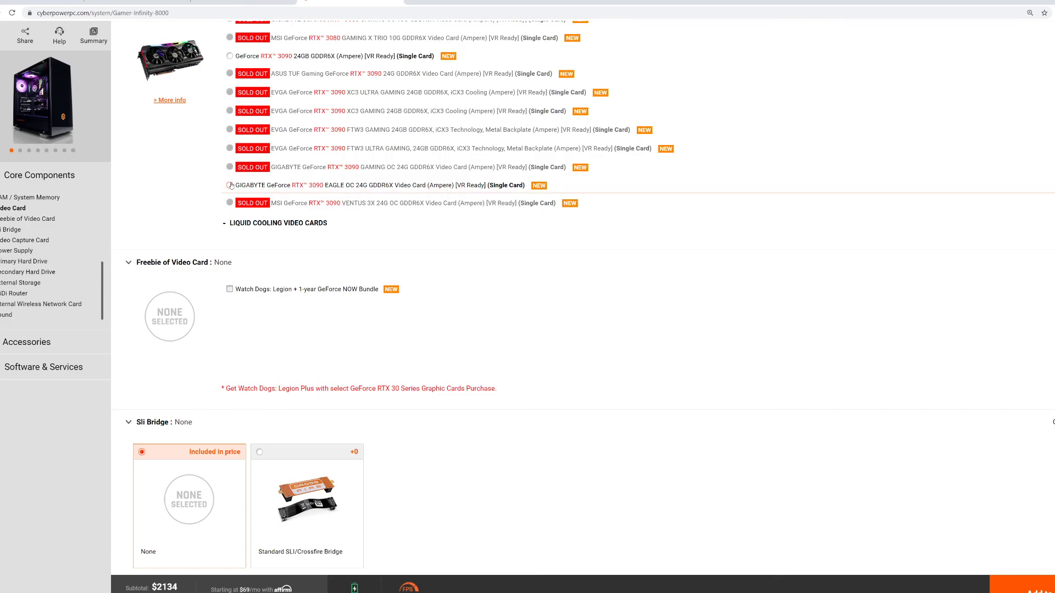
{"action": "scroll", "coordinate": [396, 300], "scroll_direction": "down", "scroll_amount": 7}
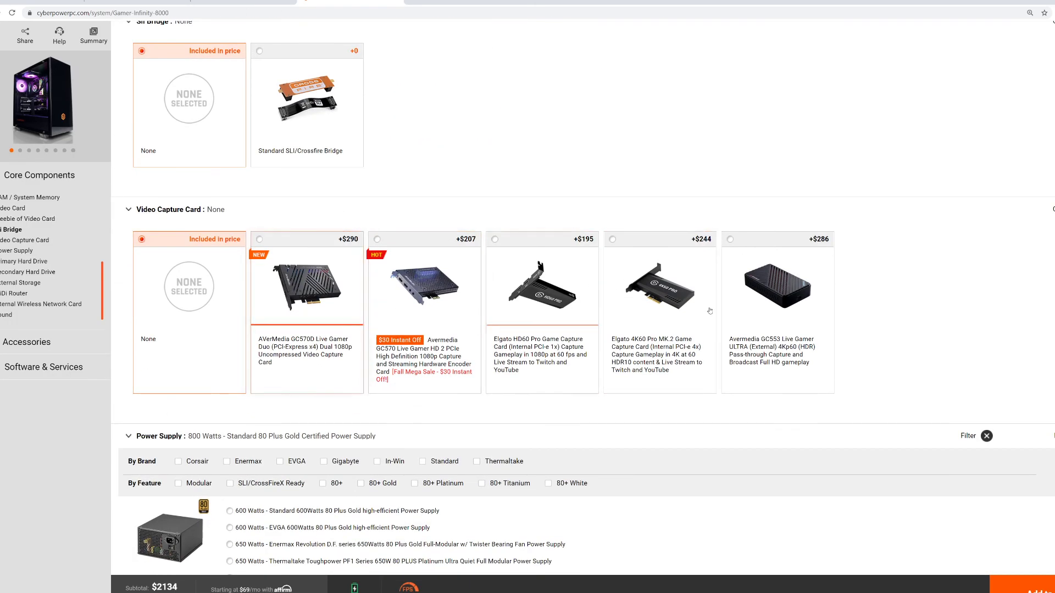
Step: Compare several 750W and 850W power supplies, settling on the 750W GIGABYTE GP-P750GM 80 PLUS Gold
{"action": "scroll", "coordinate": [348, 323], "scroll_direction": "down", "scroll_amount": 4}
{"action": "scroll", "coordinate": [348, 322], "scroll_direction": "down", "scroll_amount": 3}
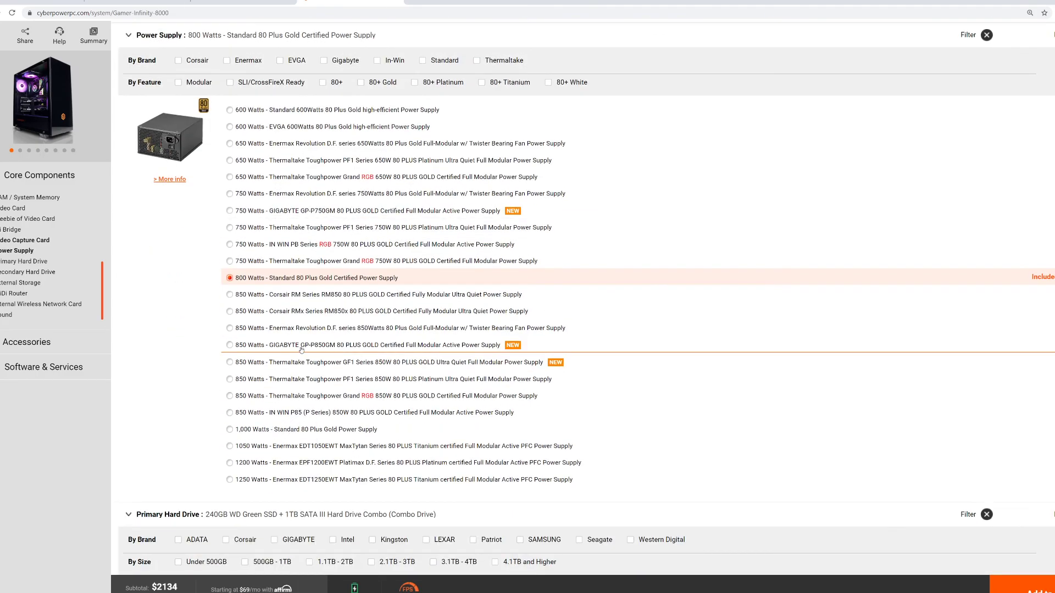
{"action": "left_click", "coordinate": [230, 261]}
{"action": "left_click", "coordinate": [230, 227]}
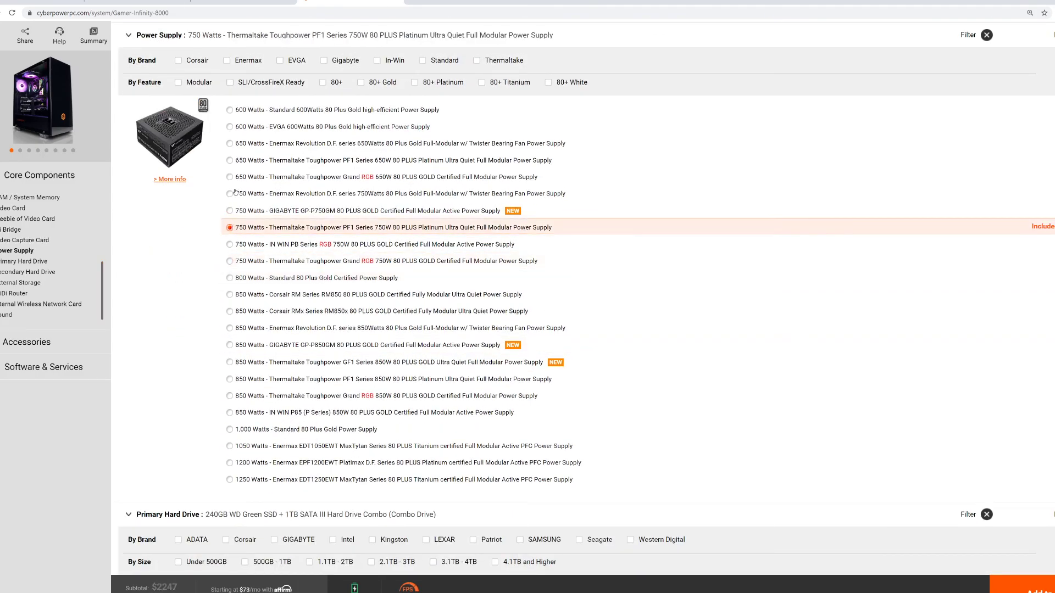
{"action": "left_click", "coordinate": [230, 295]}
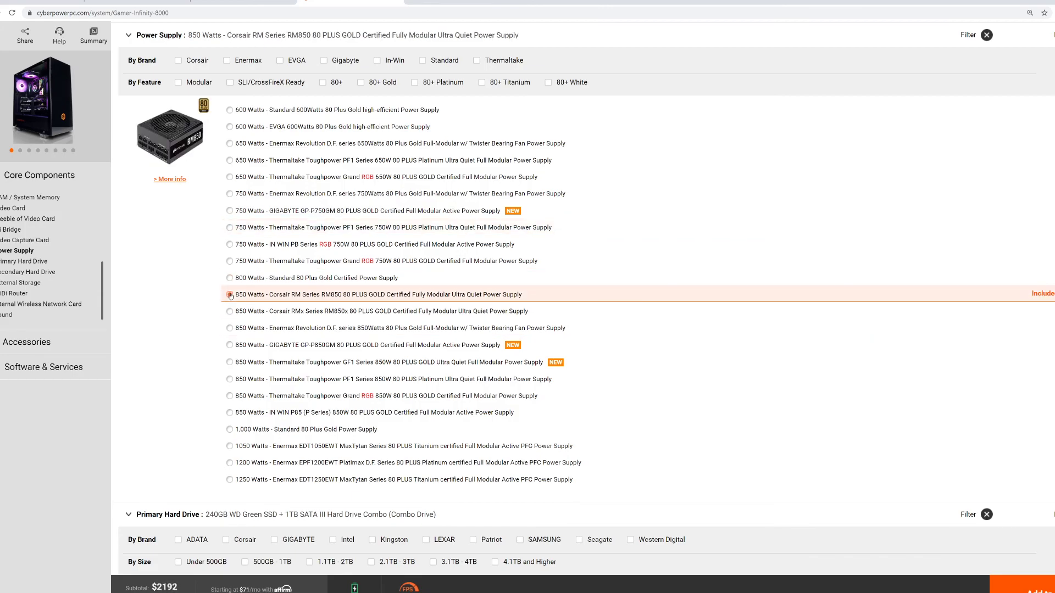
{"action": "left_click", "coordinate": [230, 262]}
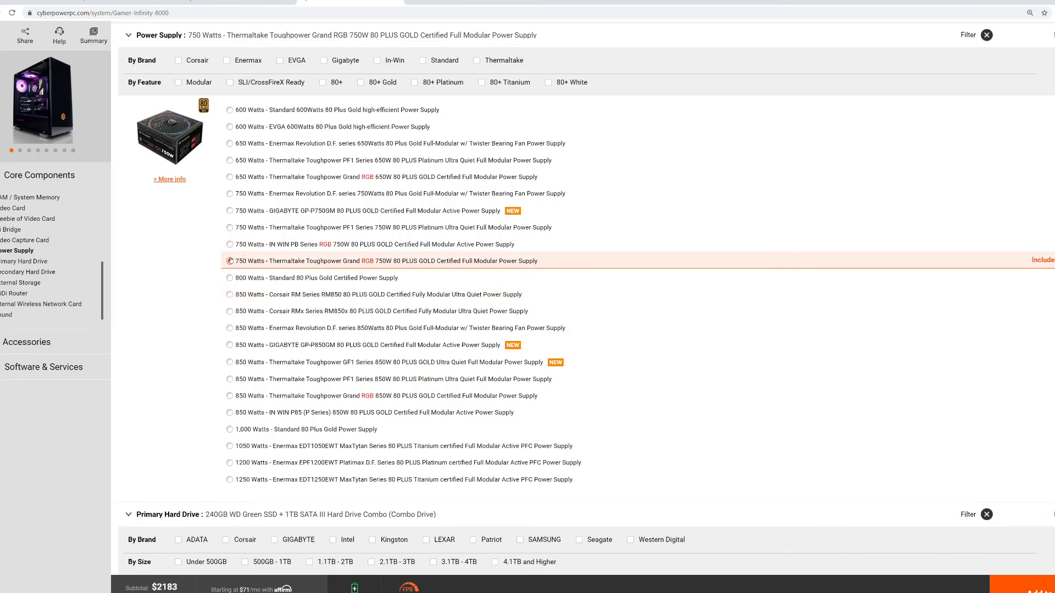
{"action": "left_click", "coordinate": [233, 212]}
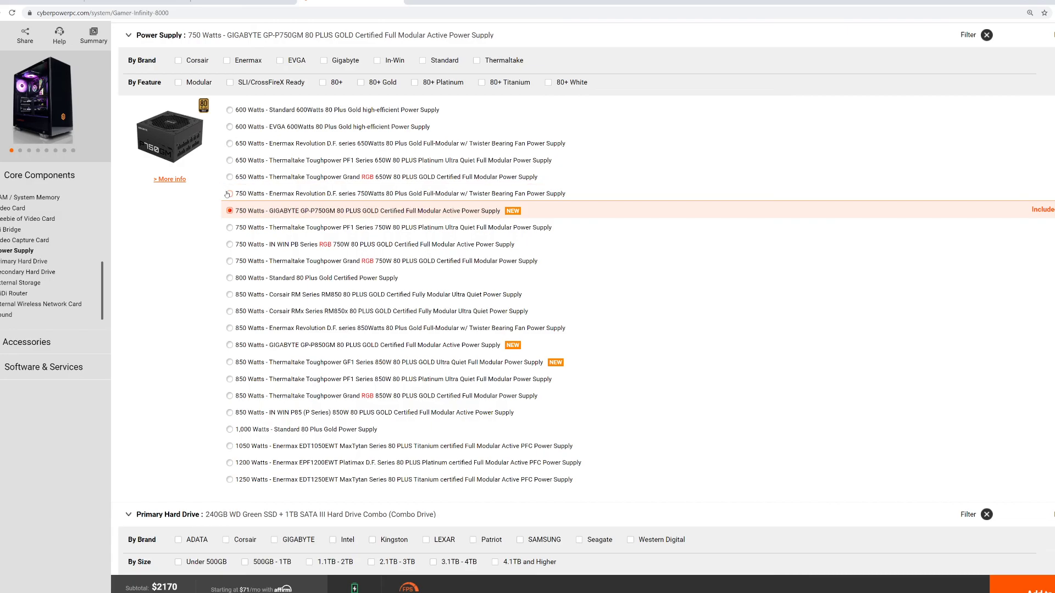
{"action": "left_click", "coordinate": [229, 194]}
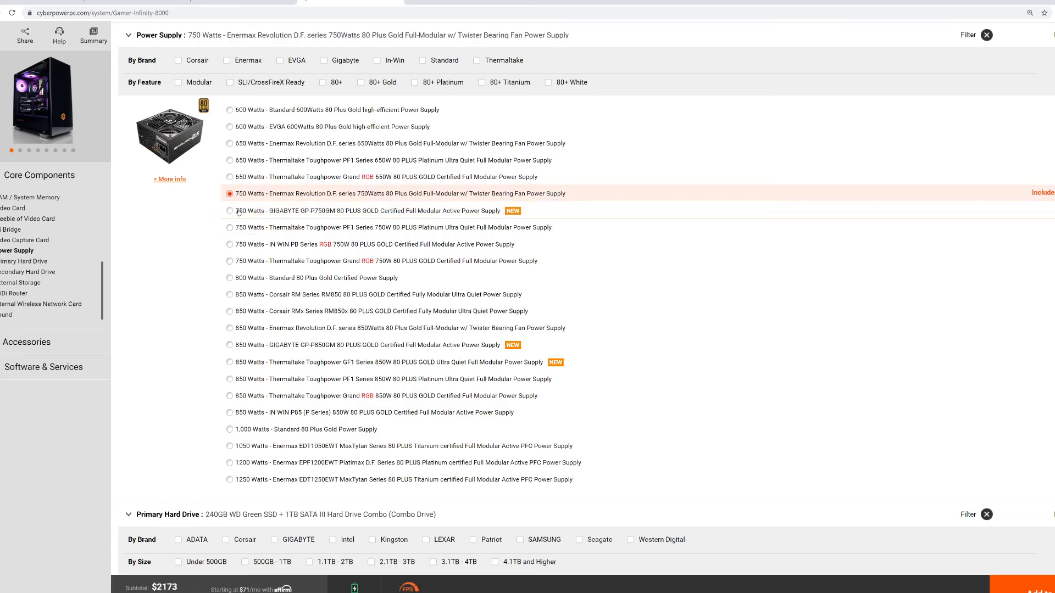
{"action": "left_click", "coordinate": [239, 212]}
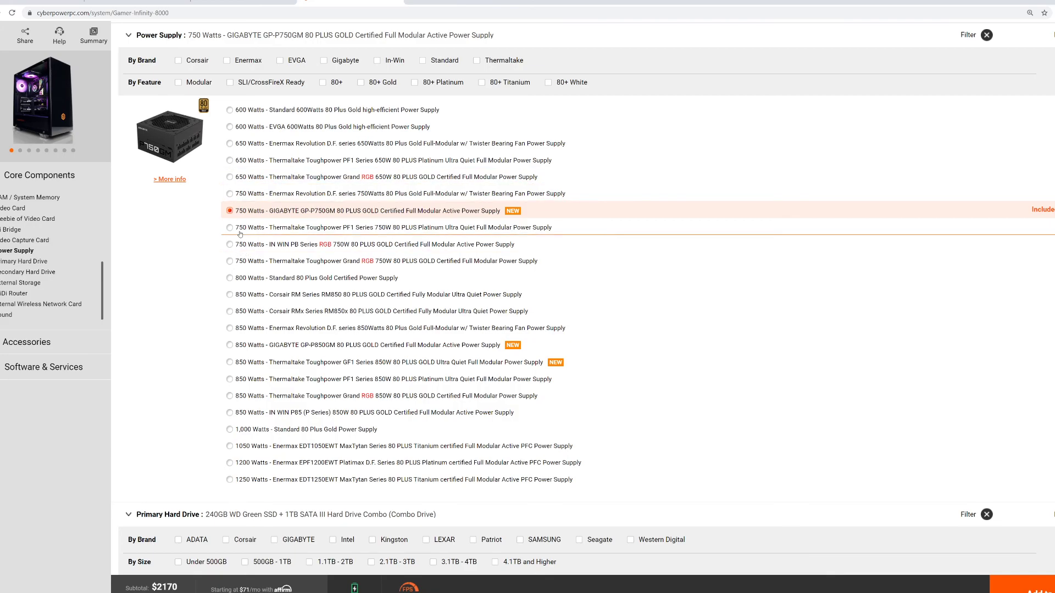
Step: Choose the single 240GB WD Green Series M.2 SATA SSD as the primary hard drive, lowering the subtotal to $2134
{"action": "scroll", "coordinate": [267, 308], "scroll_direction": "down", "scroll_amount": 6}
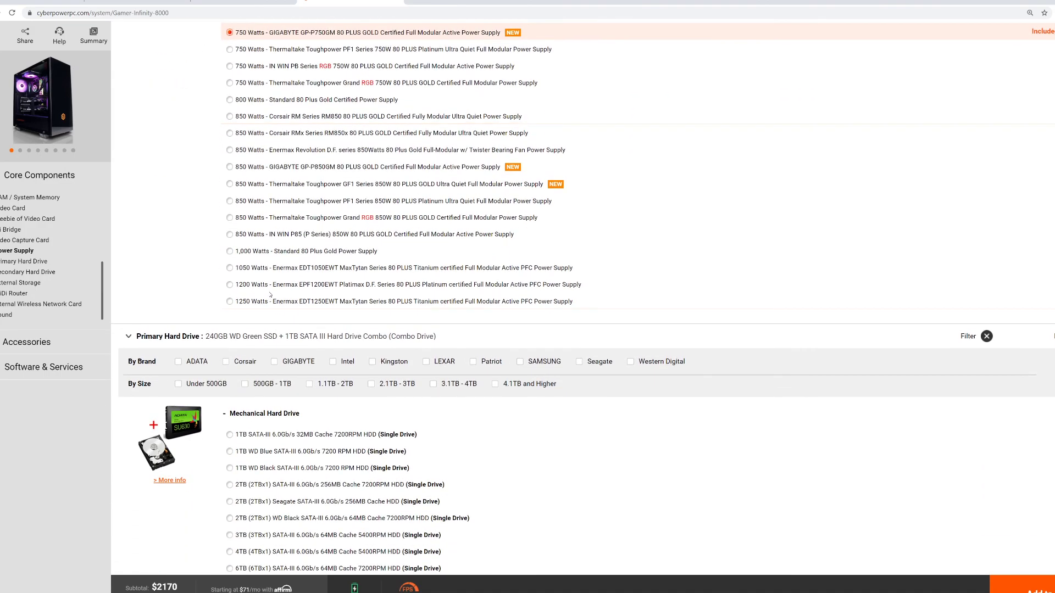
{"action": "scroll", "coordinate": [266, 315], "scroll_direction": "down", "scroll_amount": 2}
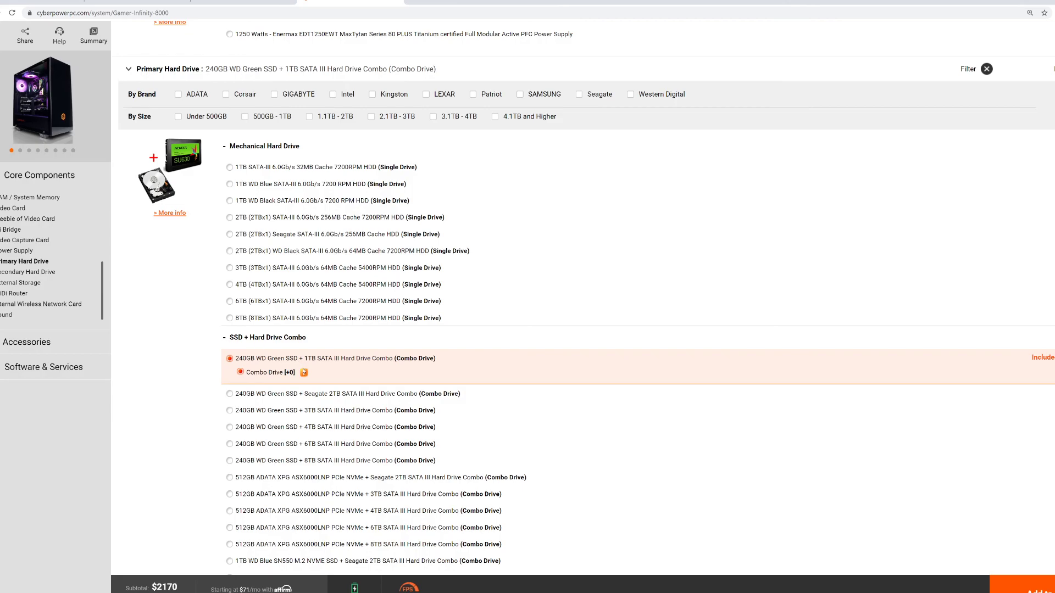
{"action": "scroll", "coordinate": [280, 378], "scroll_direction": "down", "scroll_amount": 2}
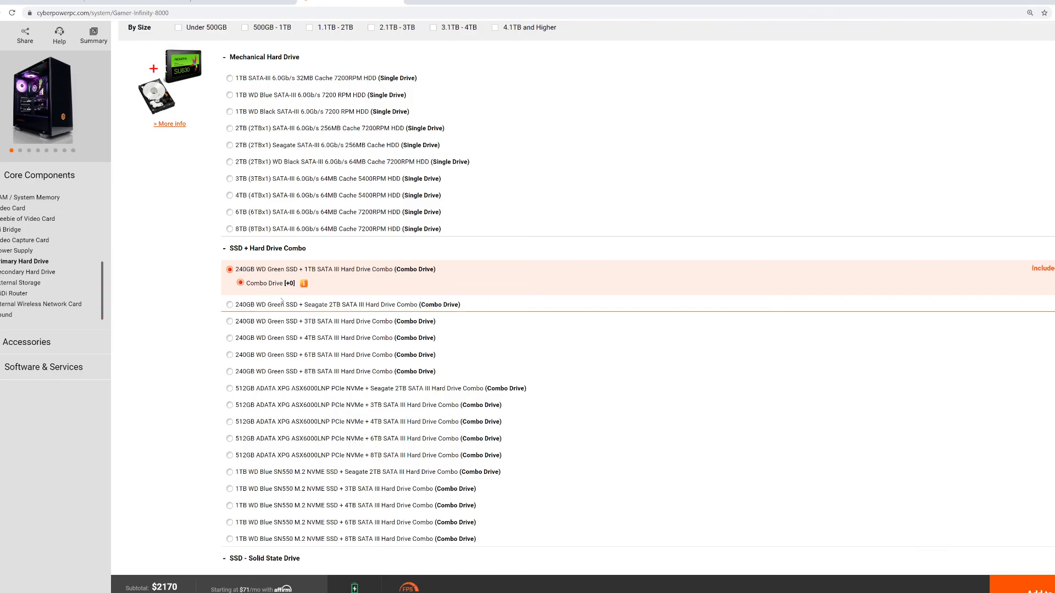
{"action": "scroll", "coordinate": [253, 286], "scroll_direction": "down", "scroll_amount": 10}
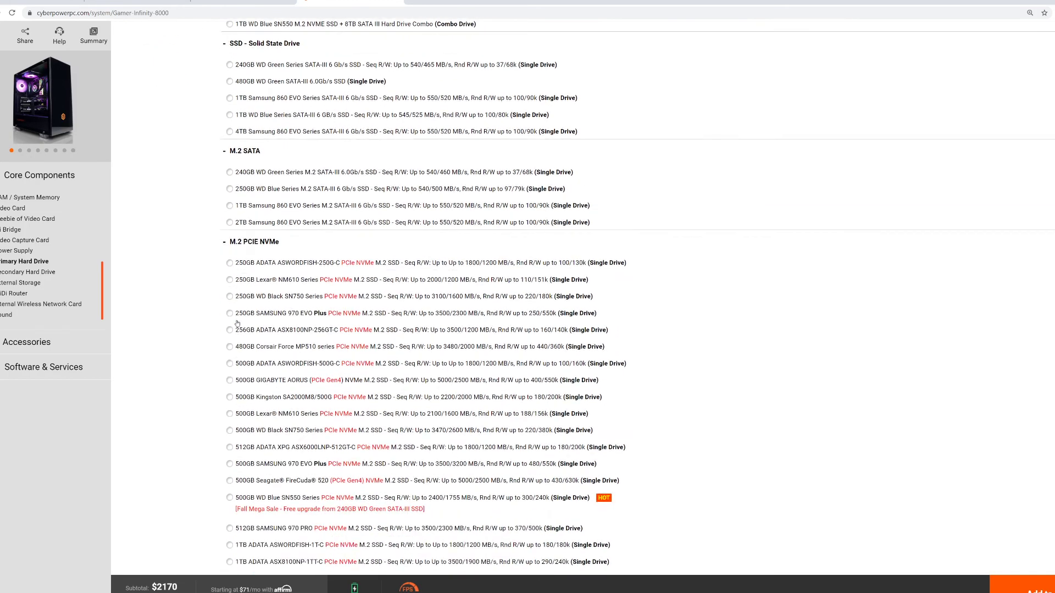
{"action": "scroll", "coordinate": [242, 236], "scroll_direction": "up", "scroll_amount": 2}
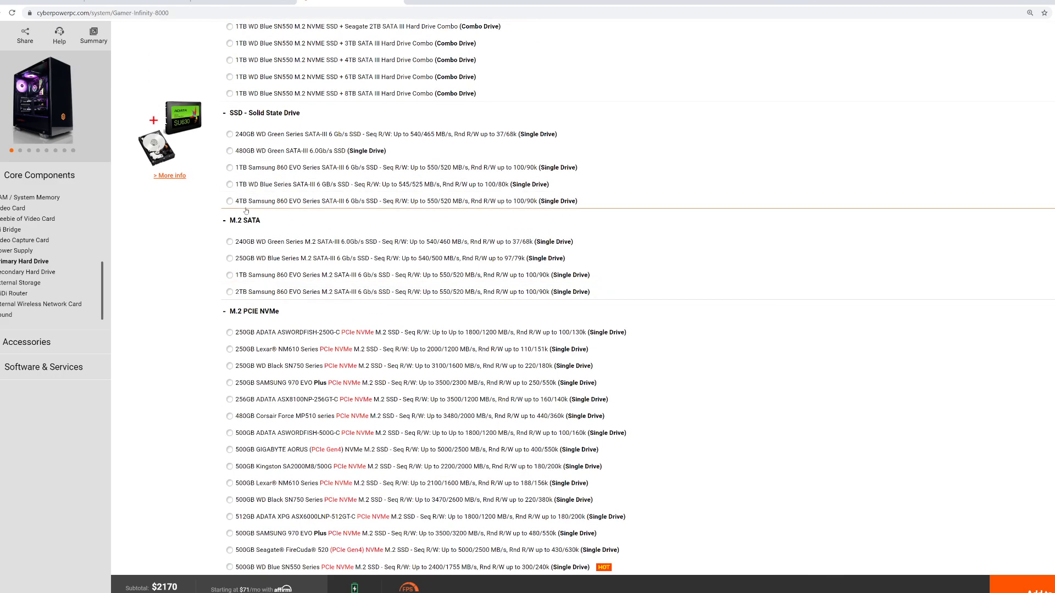
{"action": "left_click", "coordinate": [230, 242]}
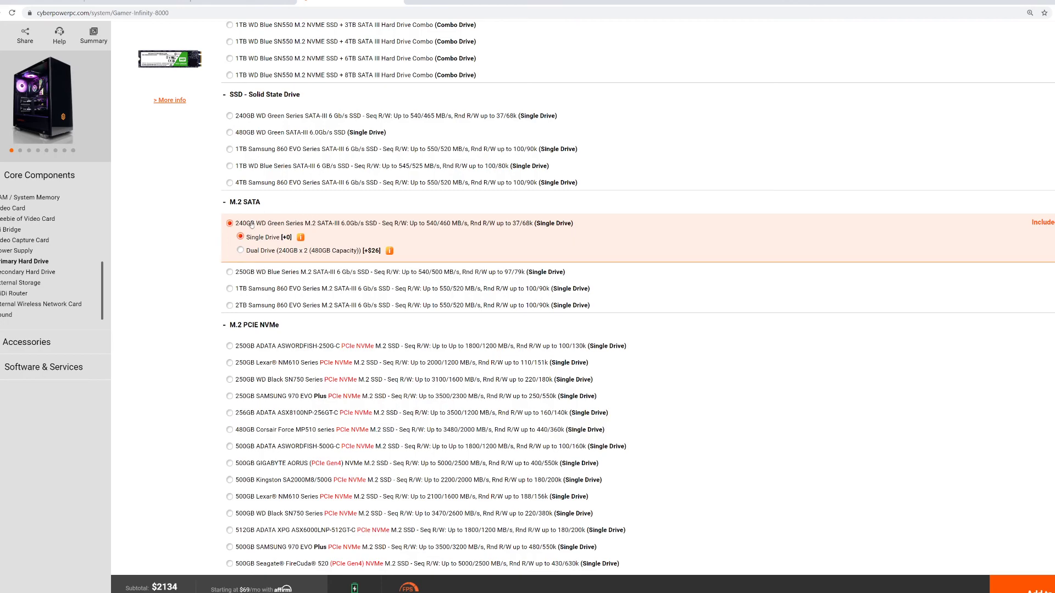
{"action": "scroll", "coordinate": [255, 230], "scroll_direction": "down", "scroll_amount": 12}
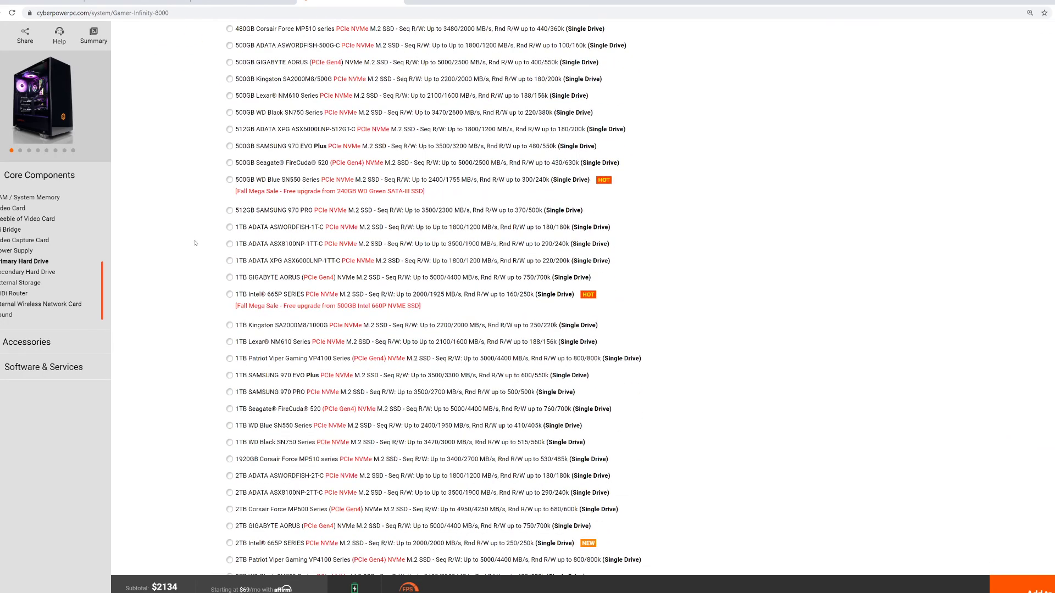
{"action": "scroll", "coordinate": [195, 243], "scroll_direction": "down", "scroll_amount": 4}
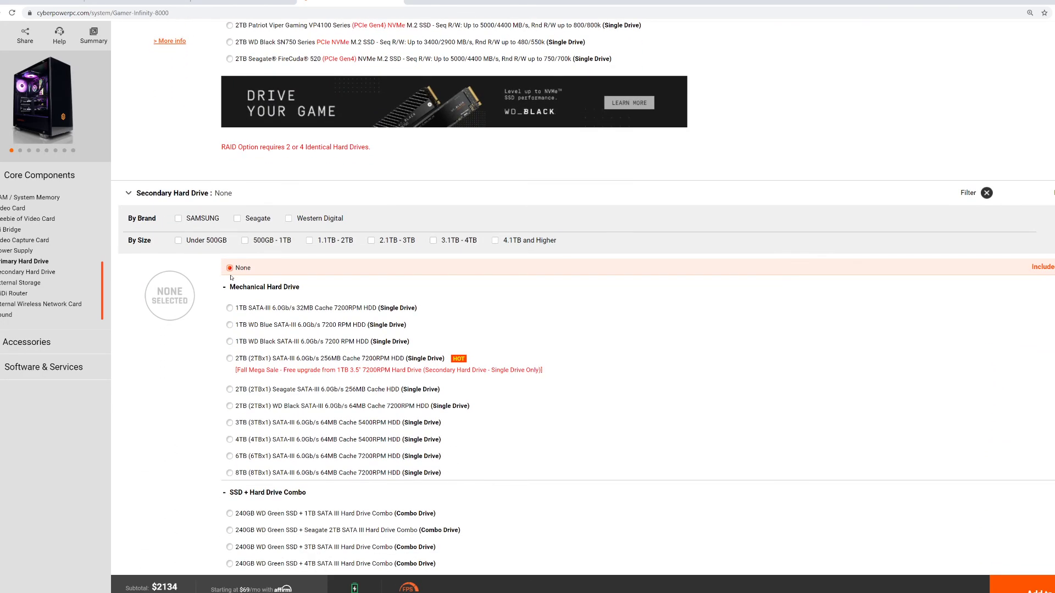
{"action": "left_click", "coordinate": [32, 271]}
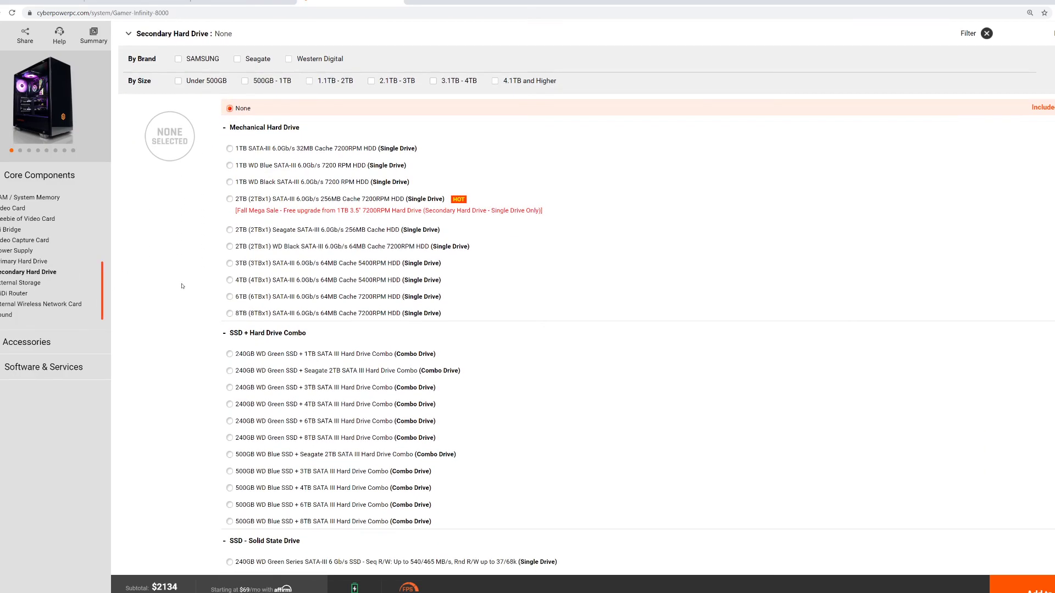
{"action": "scroll", "coordinate": [182, 286], "scroll_direction": "down", "scroll_amount": 8}
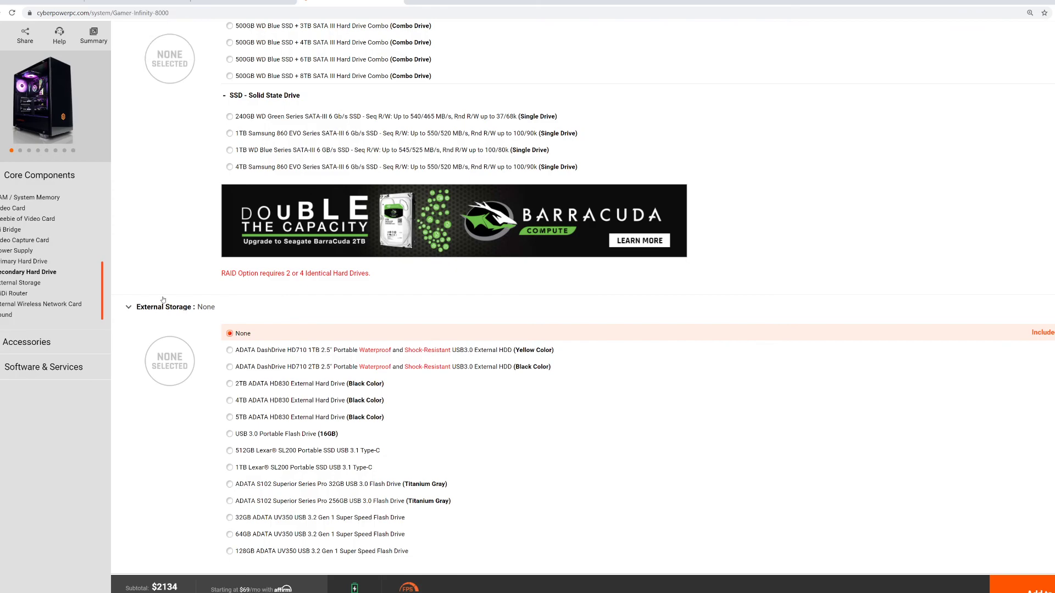
{"action": "scroll", "coordinate": [225, 300], "scroll_direction": "down", "scroll_amount": 3}
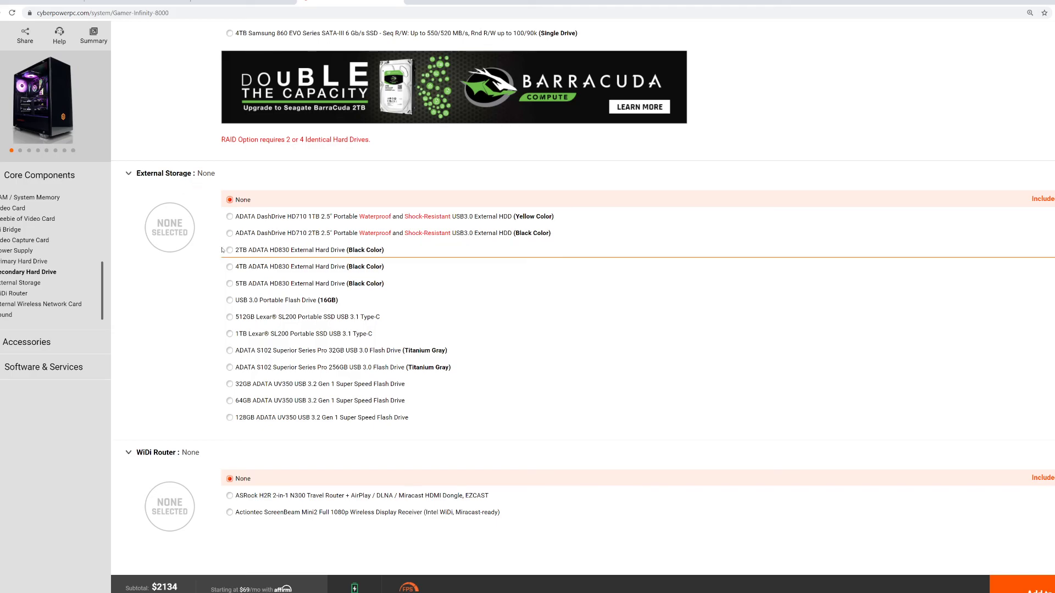
{"action": "scroll", "coordinate": [221, 265], "scroll_direction": "down", "scroll_amount": 5}
{"action": "scroll", "coordinate": [220, 266], "scroll_direction": "down", "scroll_amount": 20}
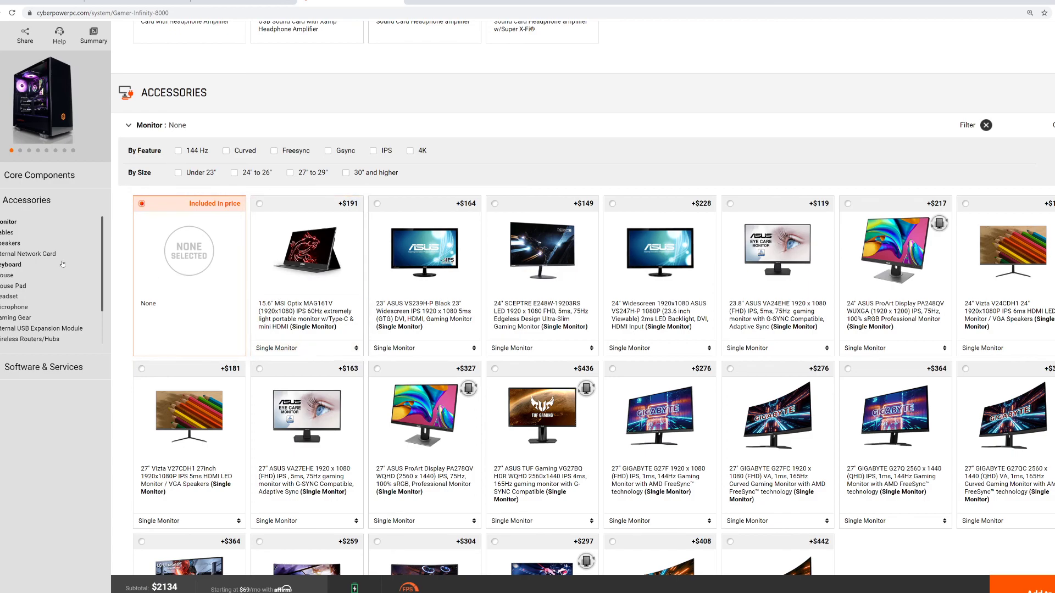
{"action": "scroll", "coordinate": [438, 337], "scroll_direction": "up", "scroll_amount": 15}
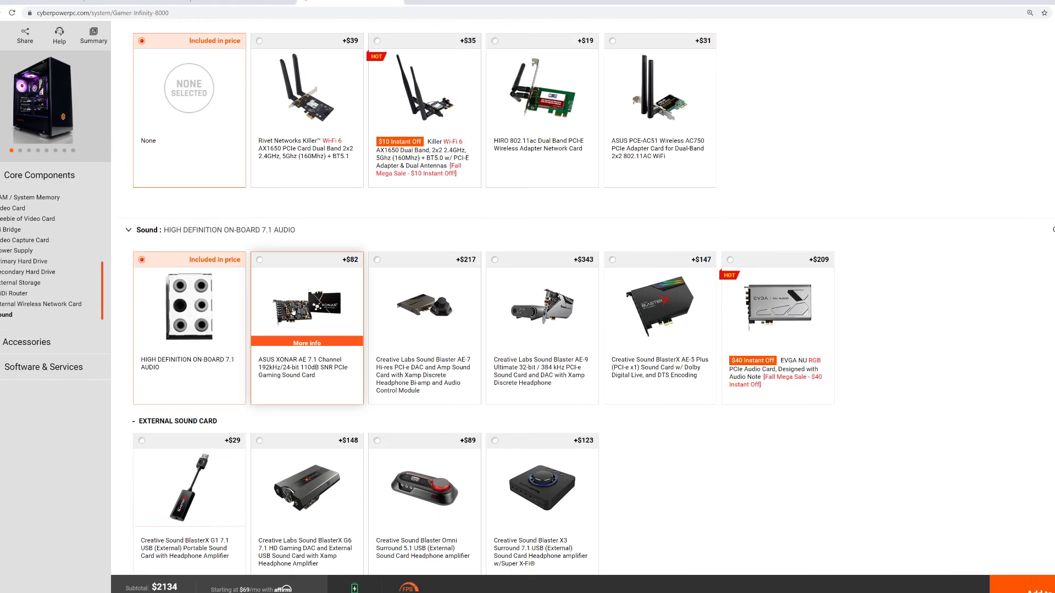
{"action": "scroll", "coordinate": [437, 336], "scroll_direction": "up", "scroll_amount": 15}
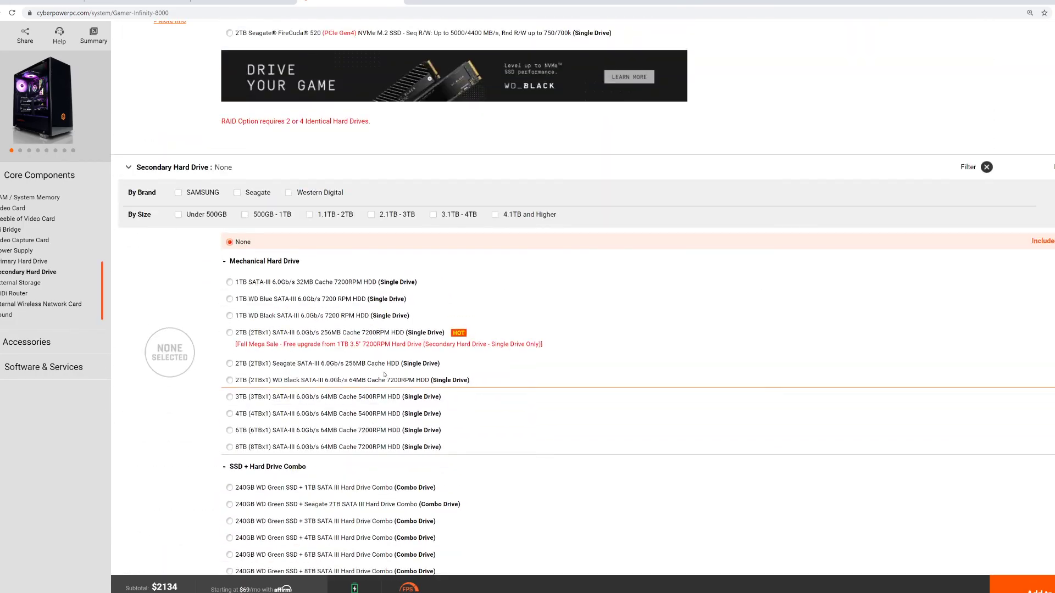
{"action": "scroll", "coordinate": [353, 328], "scroll_direction": "up", "scroll_amount": 15}
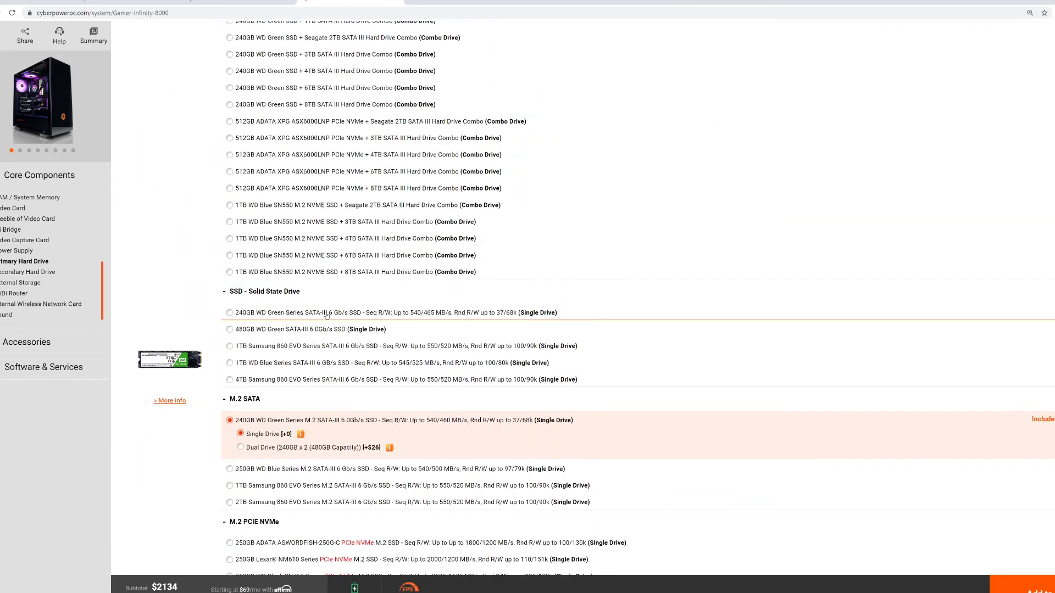
{"action": "scroll", "coordinate": [319, 304], "scroll_direction": "up", "scroll_amount": 10}
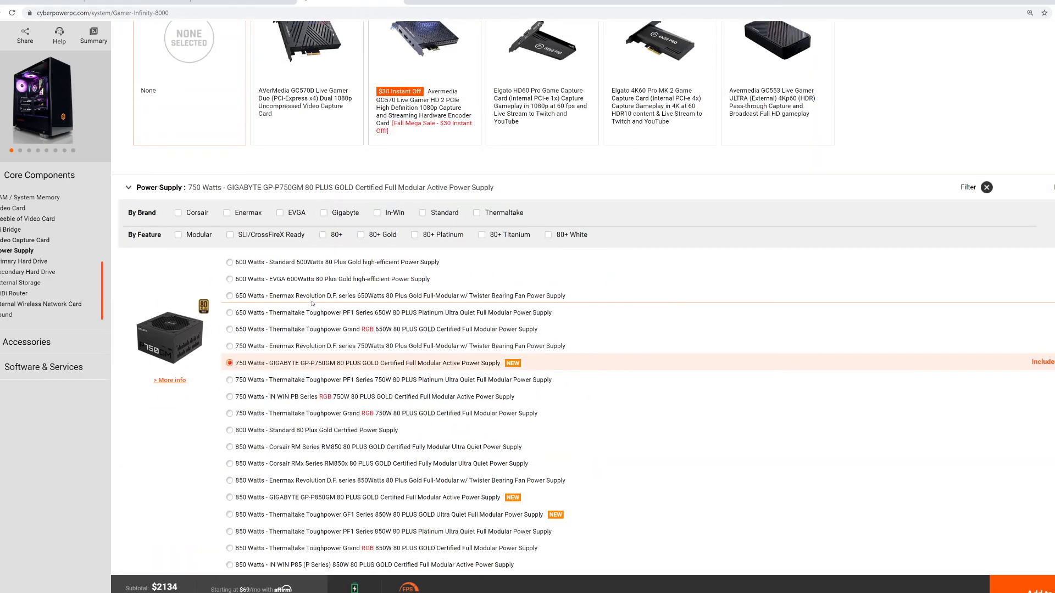
{"action": "scroll", "coordinate": [293, 299], "scroll_direction": "up", "scroll_amount": 12}
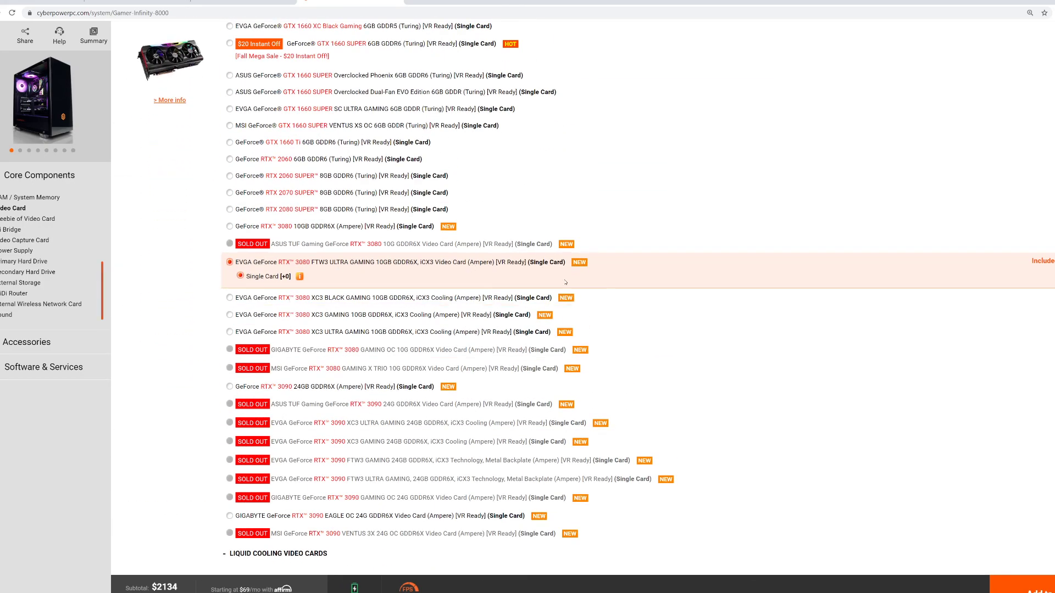
{"action": "scroll", "coordinate": [555, 285], "scroll_direction": "up", "scroll_amount": 15}
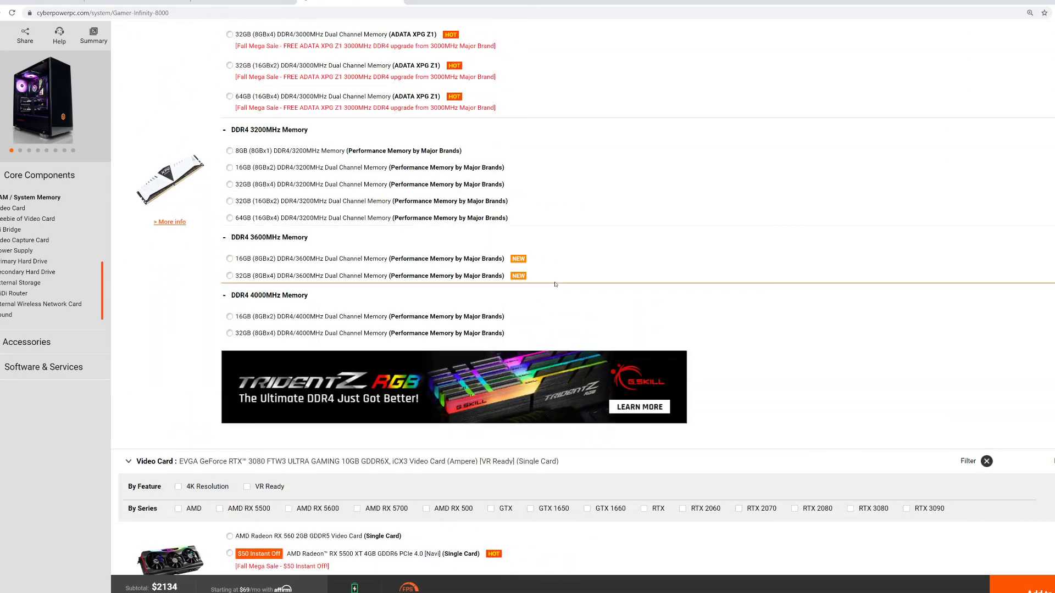
{"action": "scroll", "coordinate": [546, 285], "scroll_direction": "up", "scroll_amount": 15}
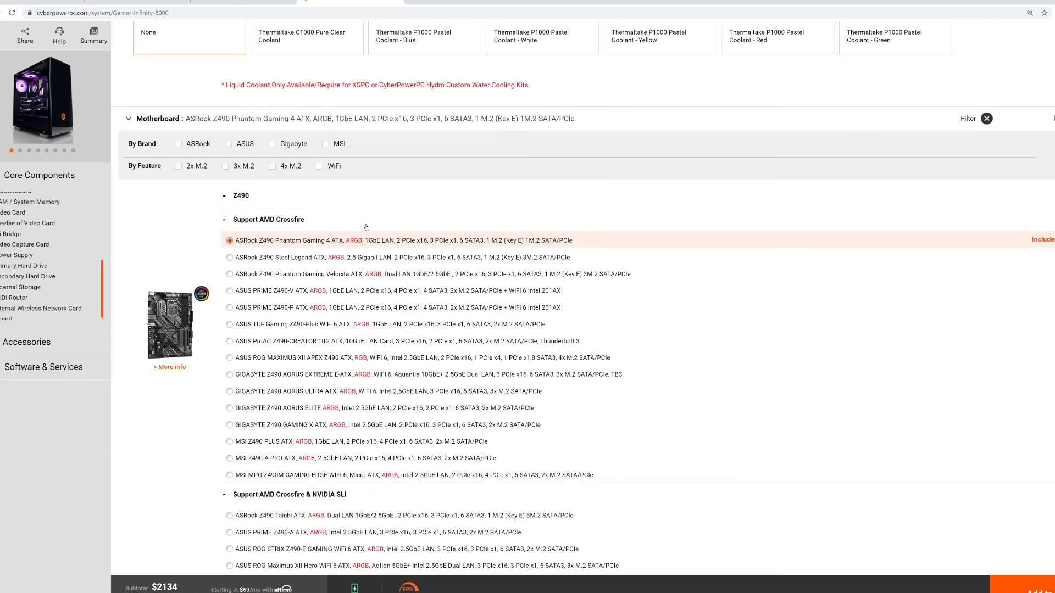
{"action": "scroll", "coordinate": [366, 226], "scroll_direction": "up", "scroll_amount": 15}
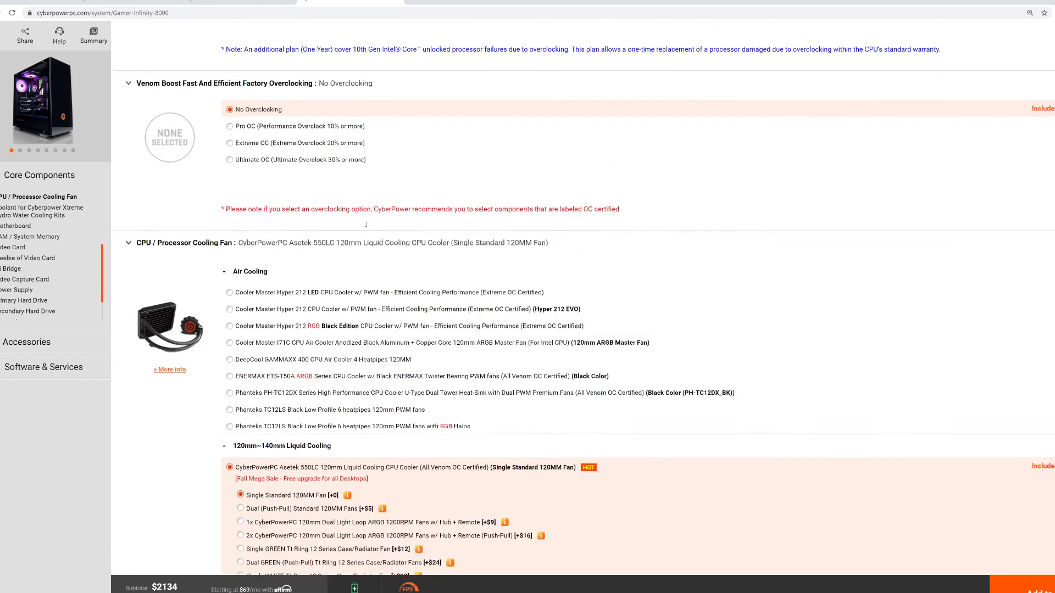
{"action": "scroll", "coordinate": [366, 227], "scroll_direction": "up", "scroll_amount": 10}
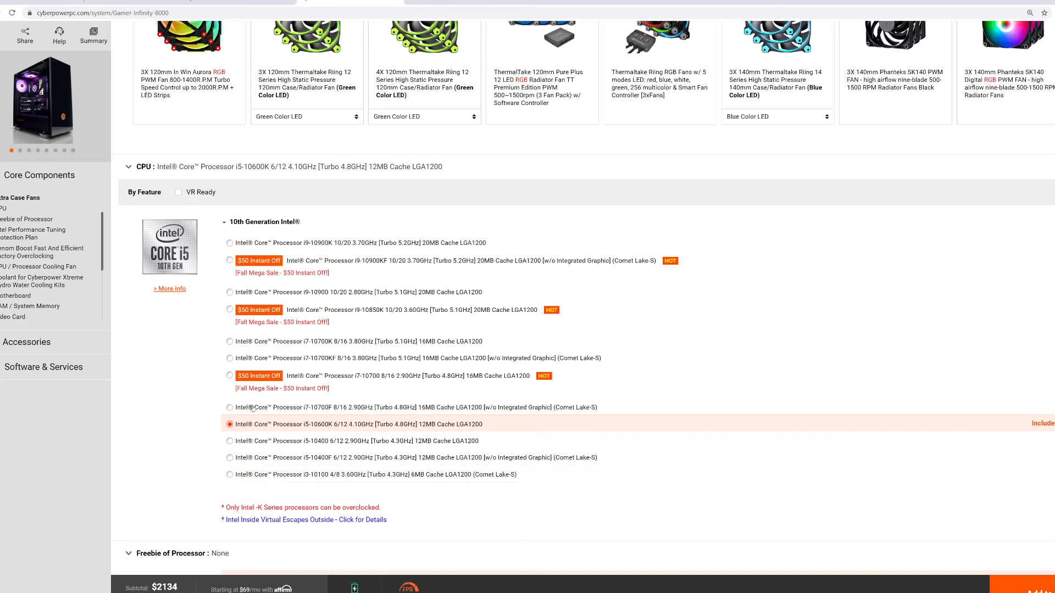
Step: Switch to the Core i3-10100 processor and the Cooler Master I71C air cooler, bringing the total to $1964
{"action": "left_click", "coordinate": [236, 477]}
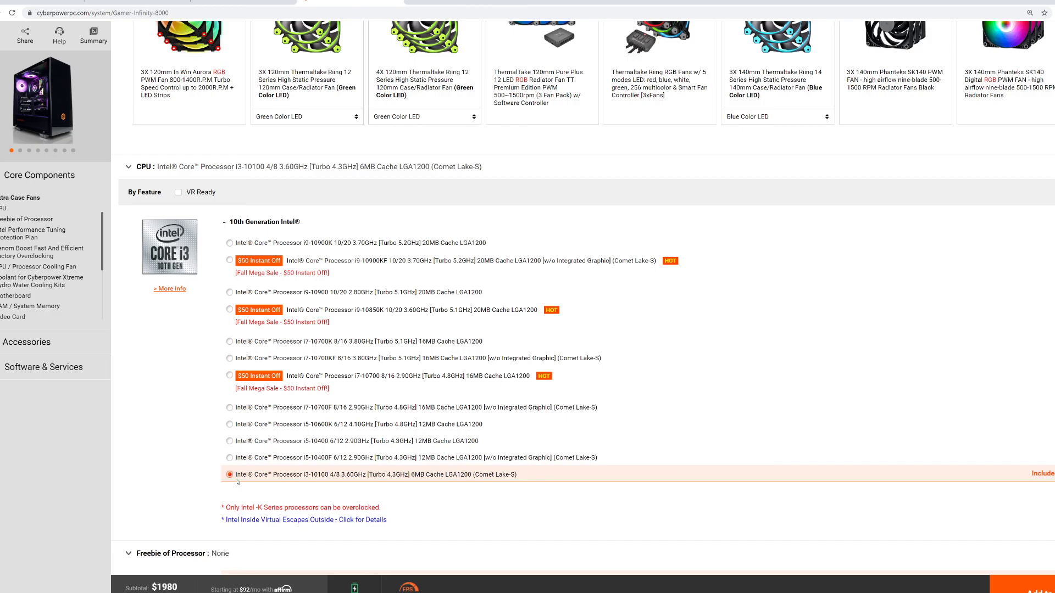
{"action": "scroll", "coordinate": [238, 481], "scroll_direction": "up", "scroll_amount": 5}
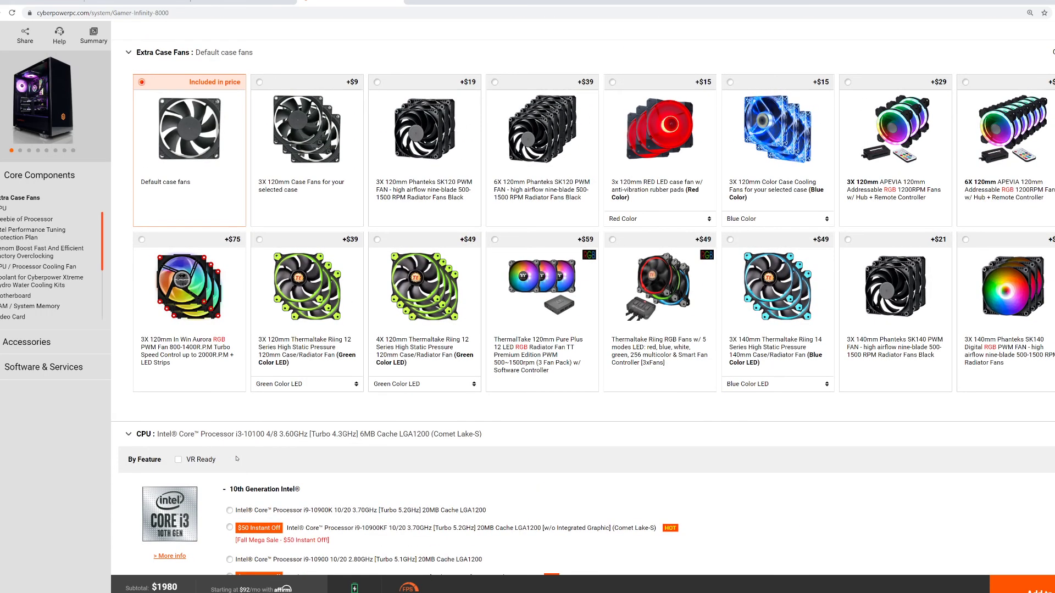
{"action": "scroll", "coordinate": [237, 459], "scroll_direction": "down", "scroll_amount": 20}
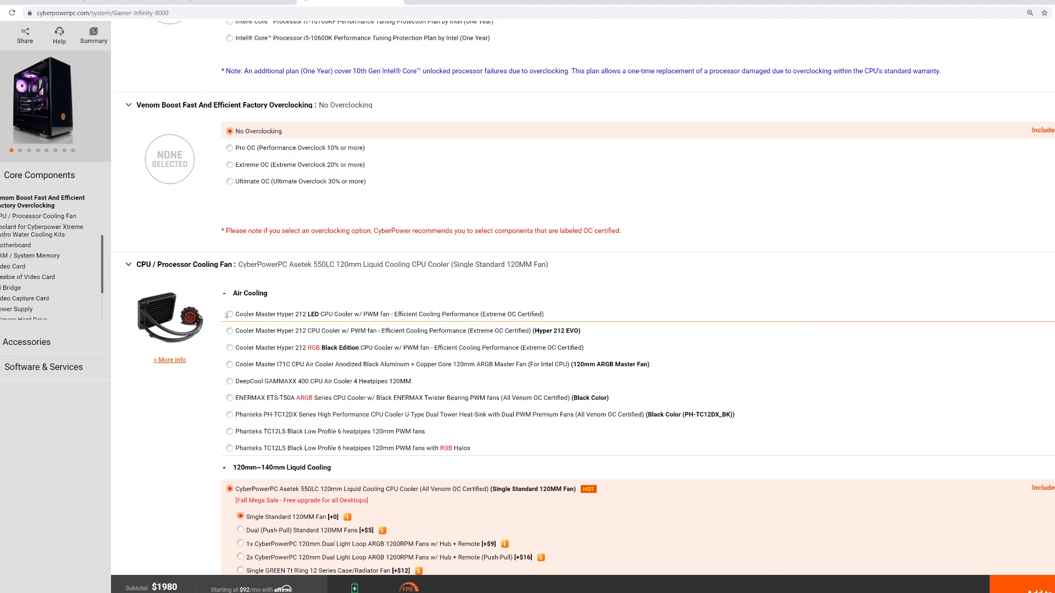
{"action": "left_click", "coordinate": [230, 364]}
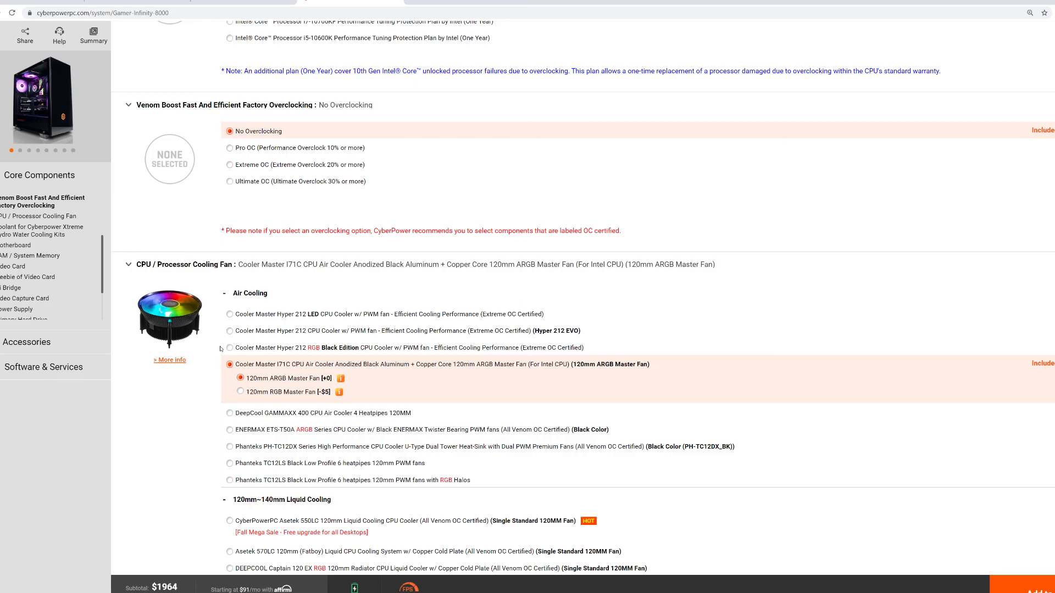
{"action": "scroll", "coordinate": [192, 341], "scroll_direction": "down", "scroll_amount": 15}
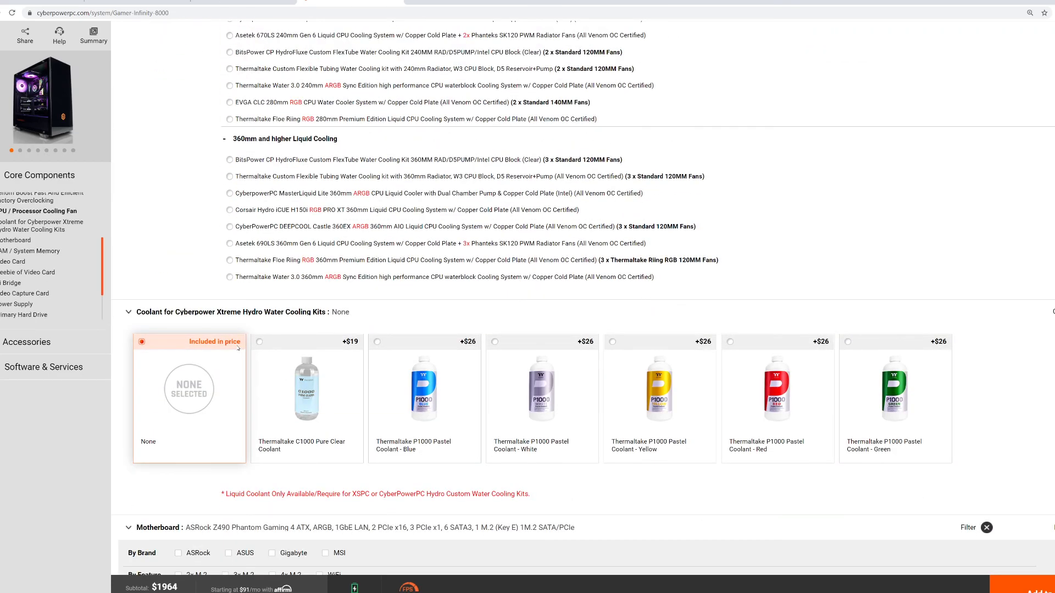
{"action": "scroll", "coordinate": [235, 348], "scroll_direction": "down", "scroll_amount": 15}
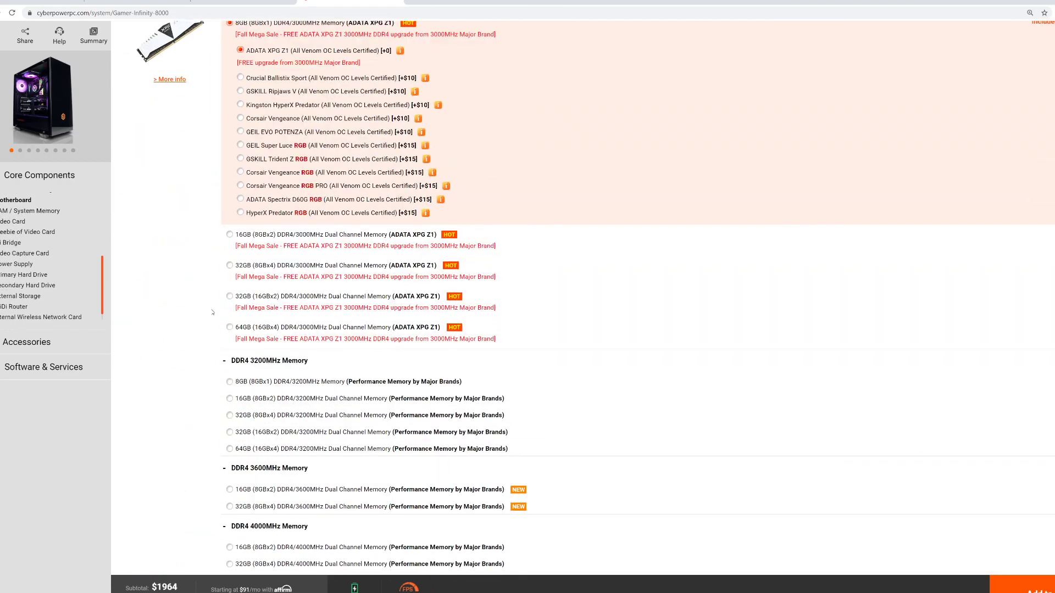
{"action": "scroll", "coordinate": [221, 301], "scroll_direction": "down", "scroll_amount": 15}
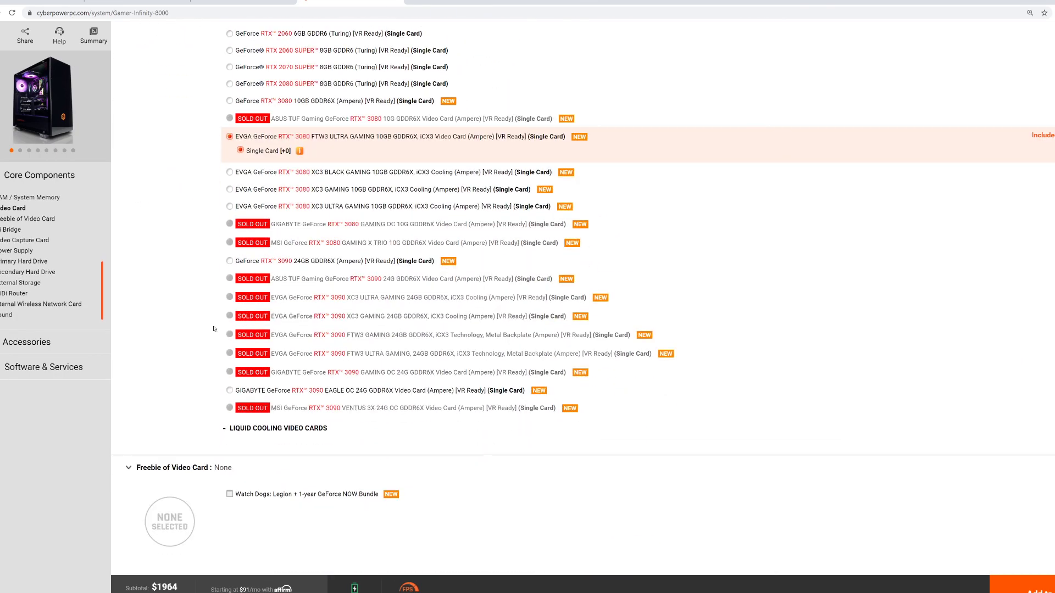
{"action": "scroll", "coordinate": [214, 328], "scroll_direction": "down", "scroll_amount": 10}
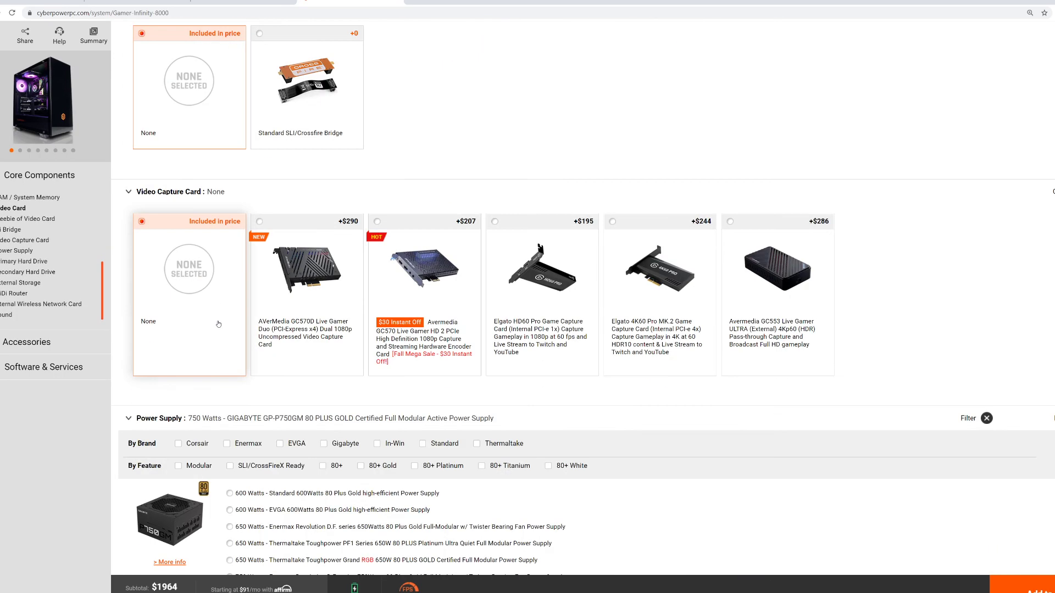
{"action": "scroll", "coordinate": [234, 296], "scroll_direction": "down", "scroll_amount": 5}
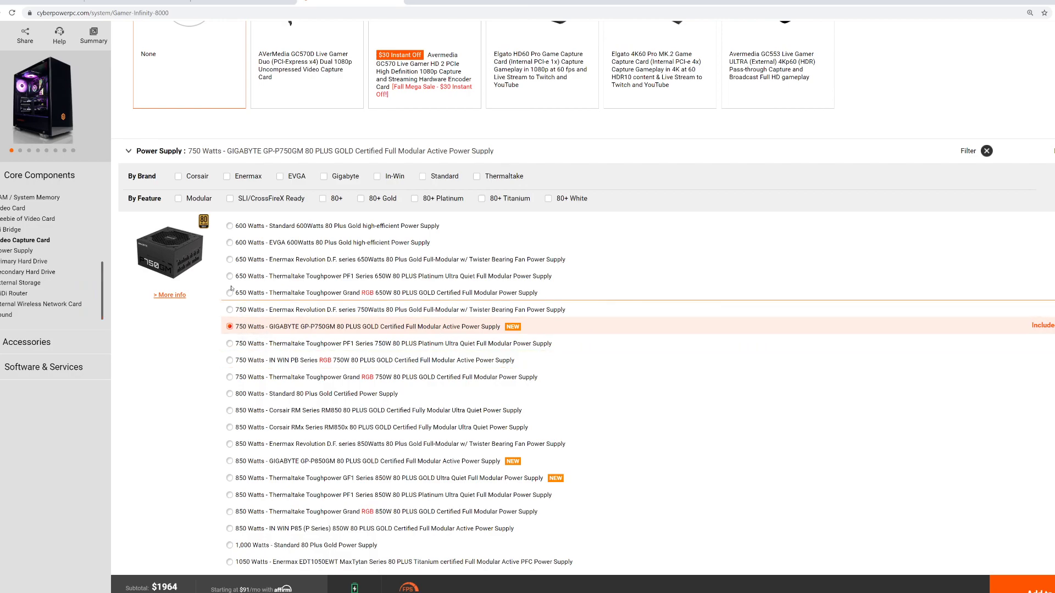
{"action": "scroll", "coordinate": [207, 326], "scroll_direction": "down", "scroll_amount": 5}
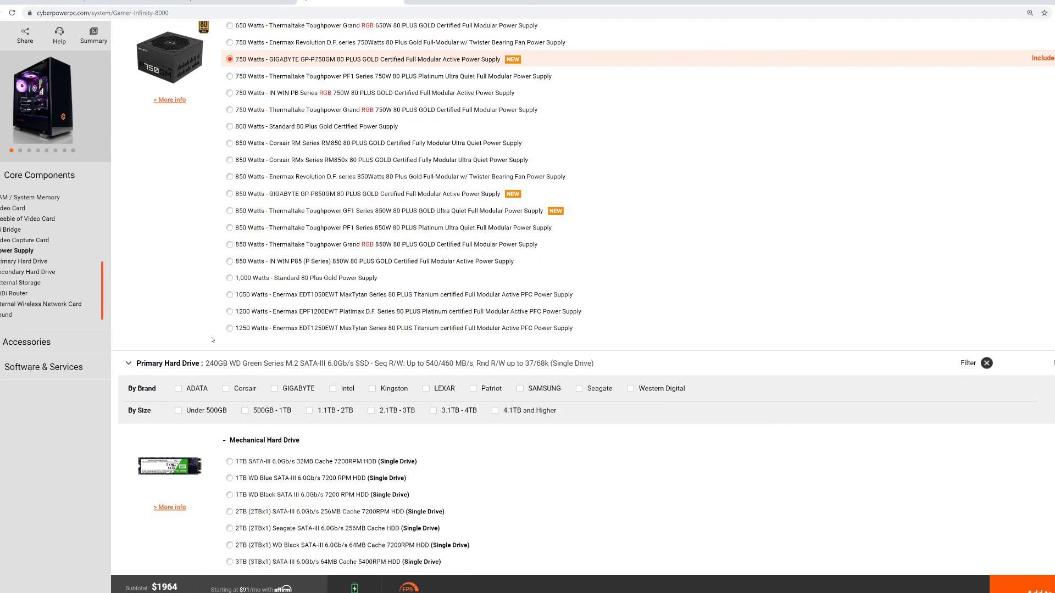
{"action": "mouse_move", "coordinate": [408, 586]}
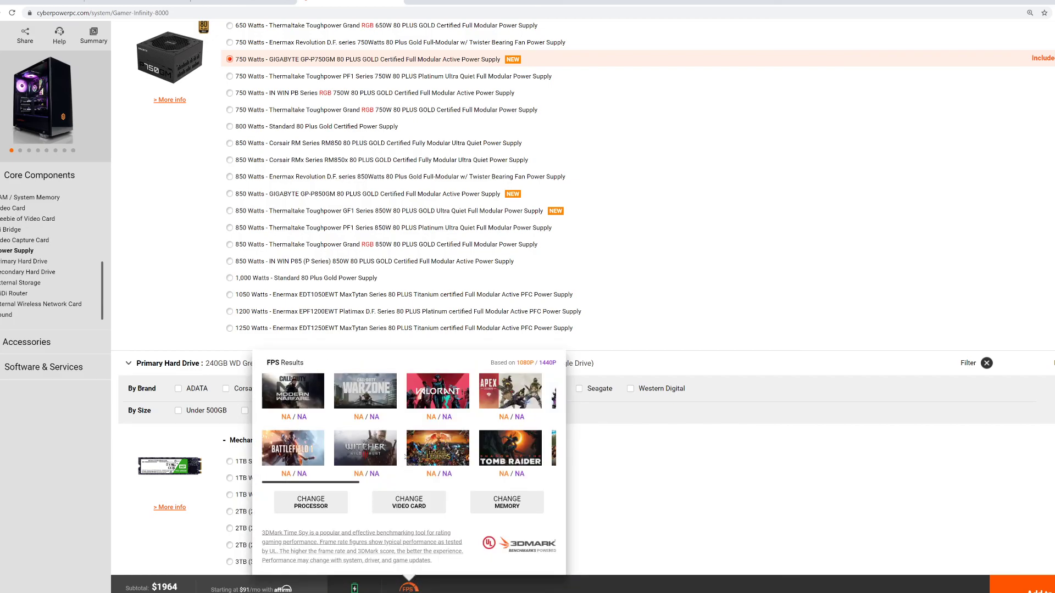
{"action": "scroll", "coordinate": [300, 461], "scroll_direction": "down", "scroll_amount": 10}
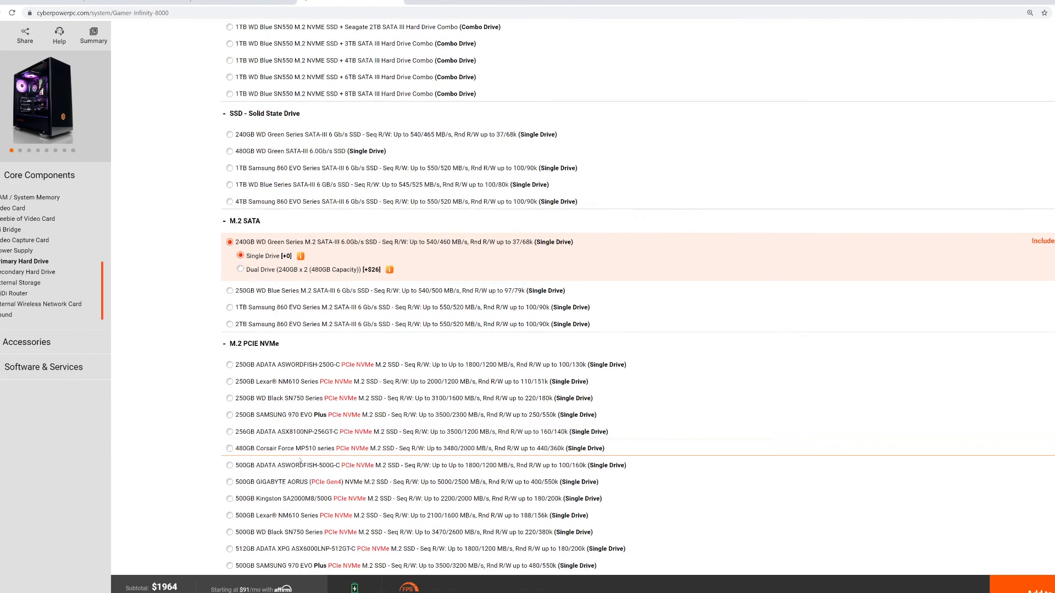
{"action": "scroll", "coordinate": [300, 461], "scroll_direction": "down", "scroll_amount": 10}
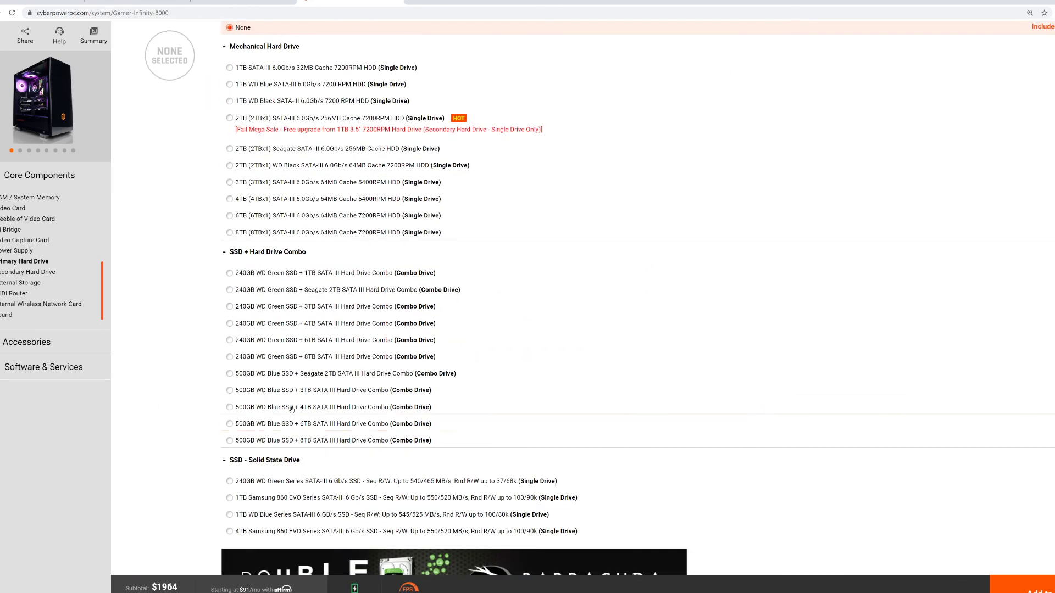
{"action": "scroll", "coordinate": [291, 410], "scroll_direction": "down", "scroll_amount": 10}
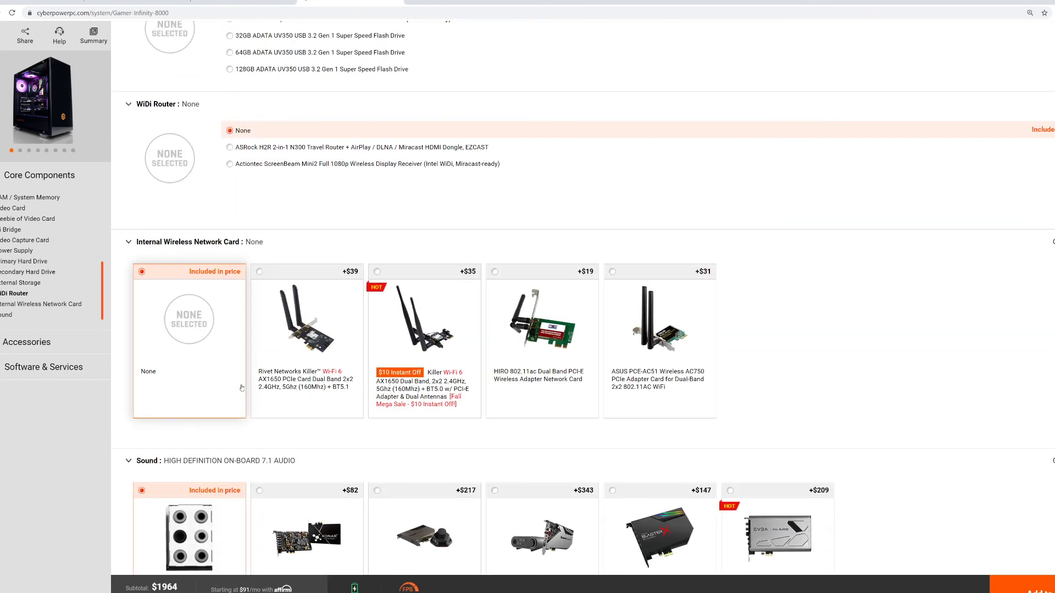
{"action": "scroll", "coordinate": [242, 387], "scroll_direction": "down", "scroll_amount": 15}
{"action": "scroll", "coordinate": [256, 402], "scroll_direction": "up", "scroll_amount": 5}
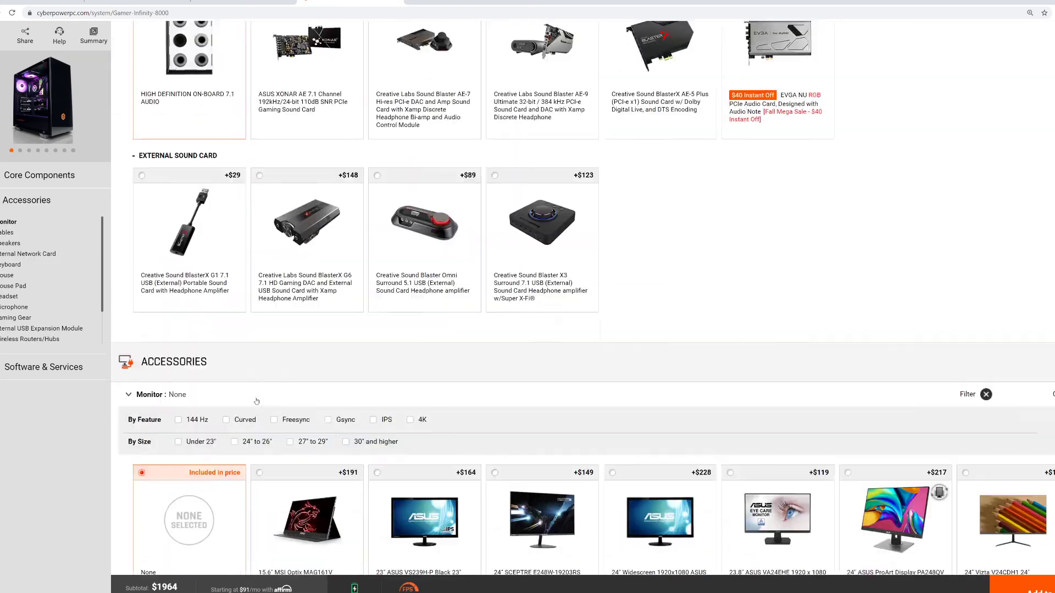
{"action": "scroll", "coordinate": [256, 401], "scroll_direction": "up", "scroll_amount": 1}
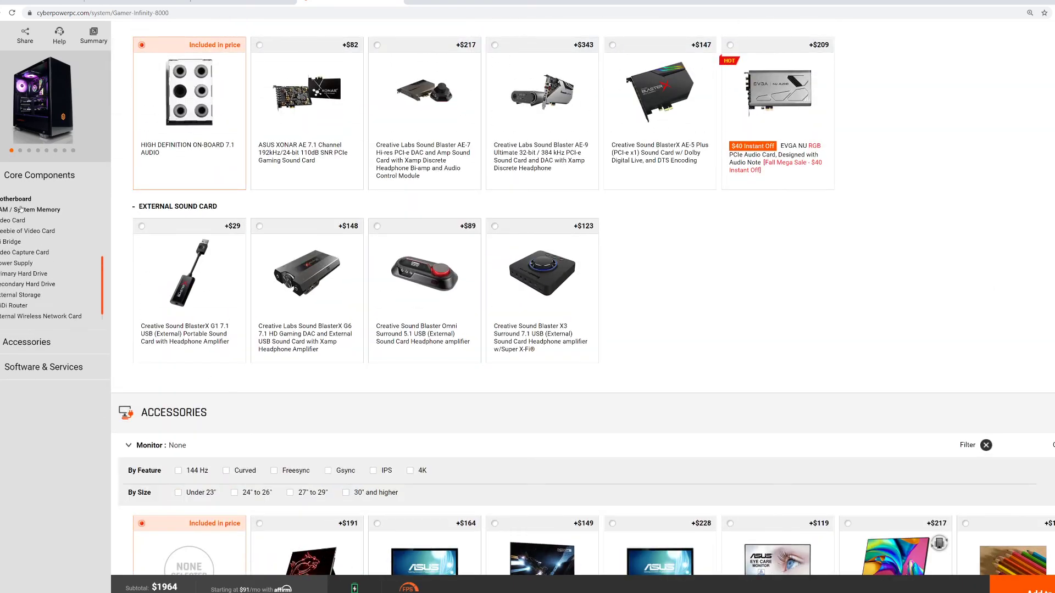
{"action": "left_click", "coordinate": [20, 209]}
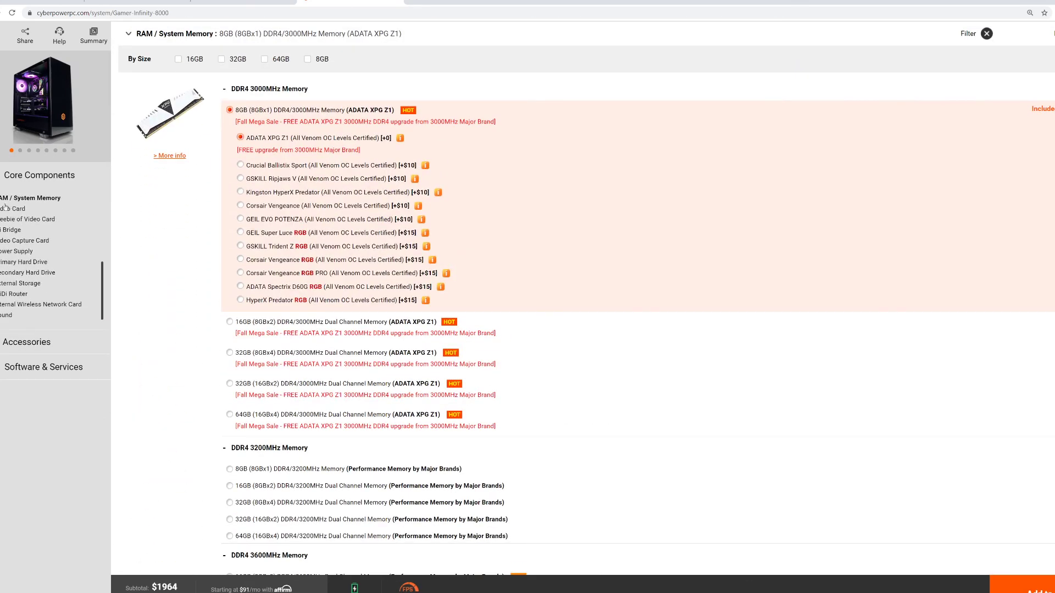
{"action": "left_click", "coordinate": [6, 207]}
{"action": "scroll", "coordinate": [230, 269], "scroll_direction": "down", "scroll_amount": 6}
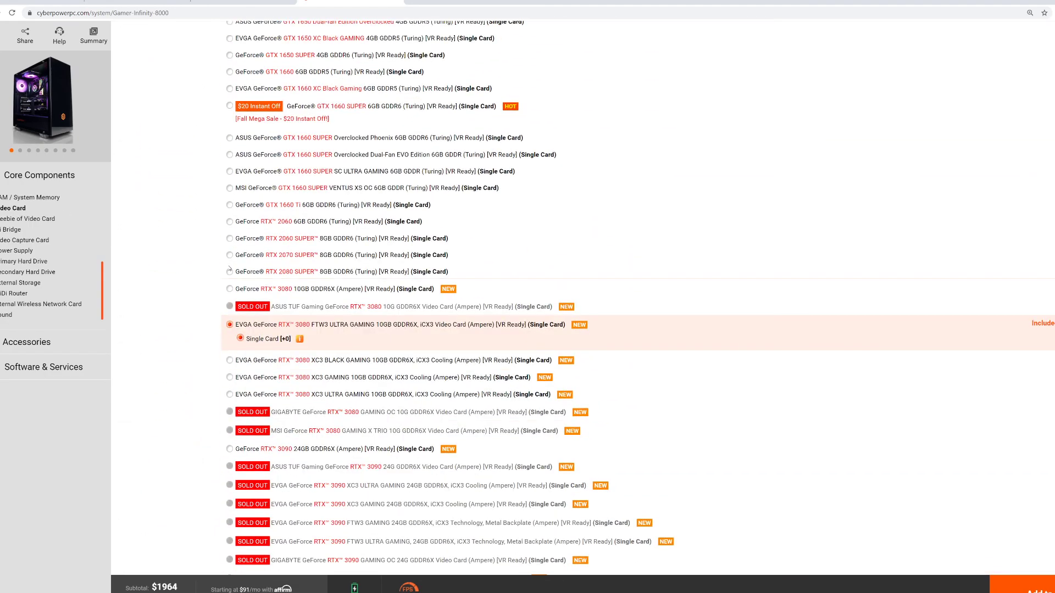
{"action": "scroll", "coordinate": [230, 269], "scroll_direction": "down", "scroll_amount": 12}
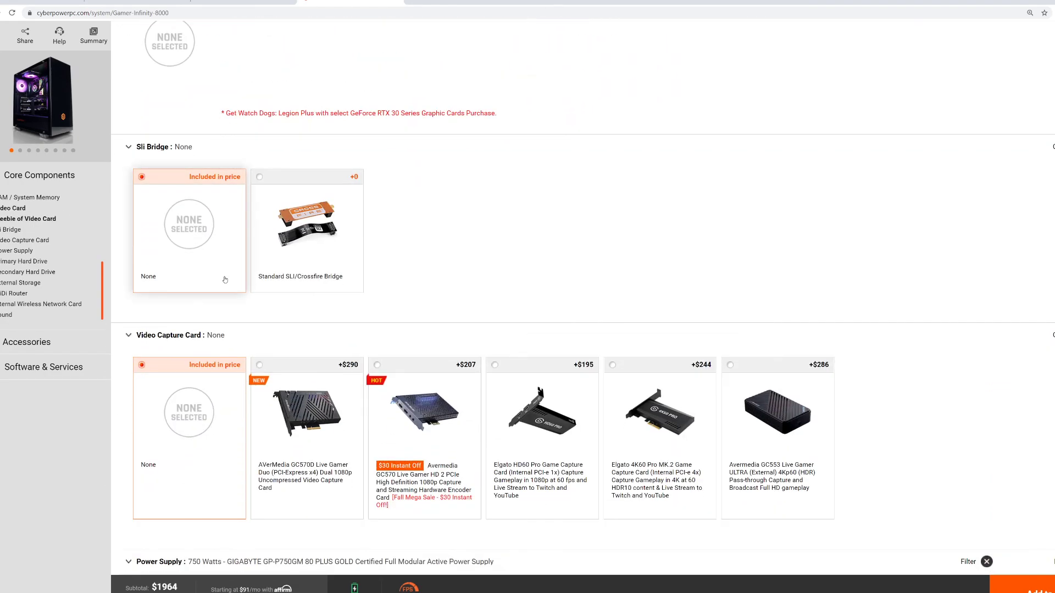
{"action": "scroll", "coordinate": [225, 280], "scroll_direction": "down", "scroll_amount": 10}
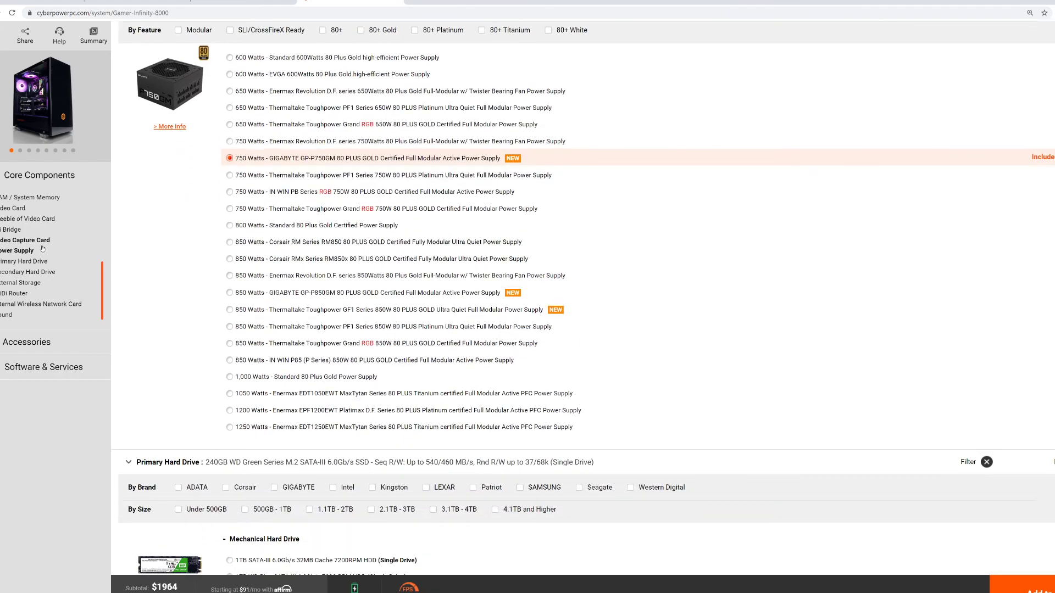
{"action": "left_click", "coordinate": [33, 262]}
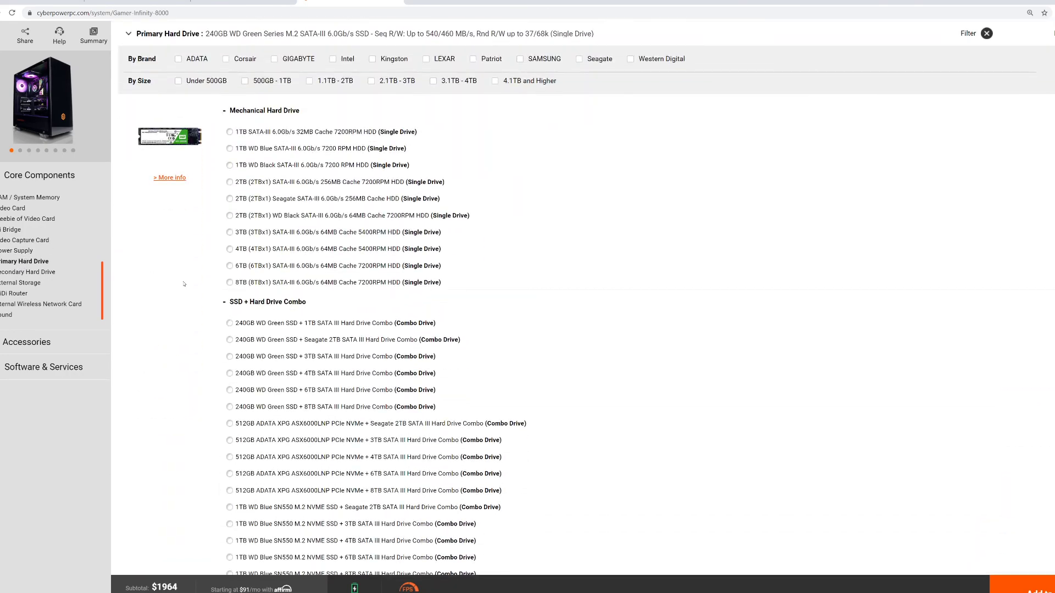